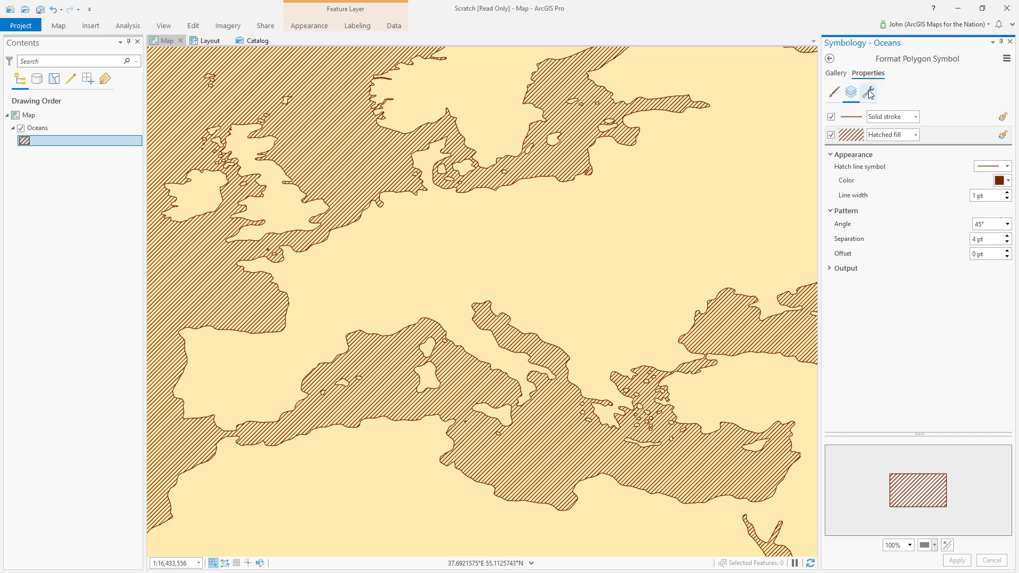
Add an Offset effect and a Donut effect to the hatched fill layer of the Oceans symbol.
left_click(868, 92)
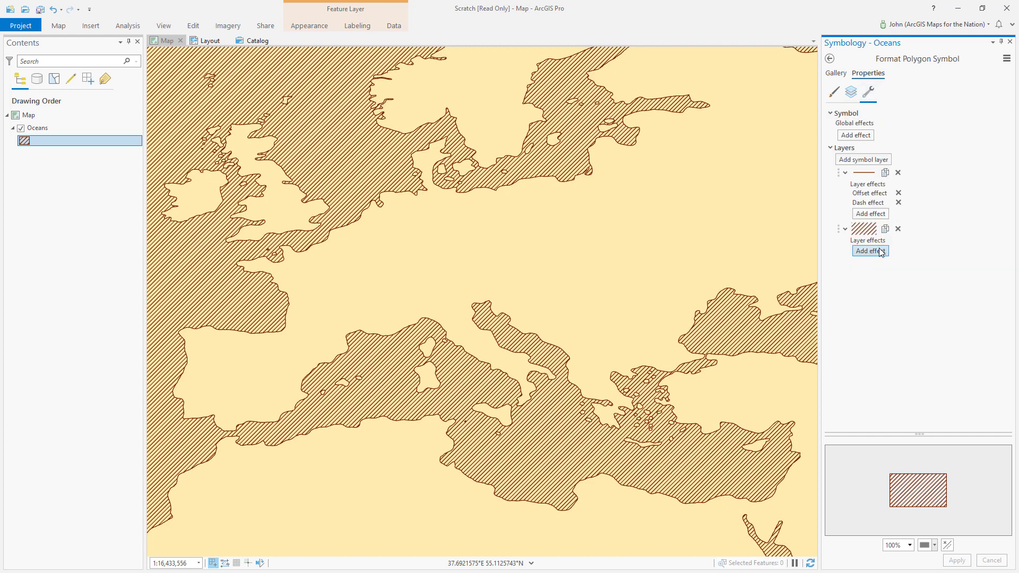
left_click(882, 252)
left_click(887, 310)
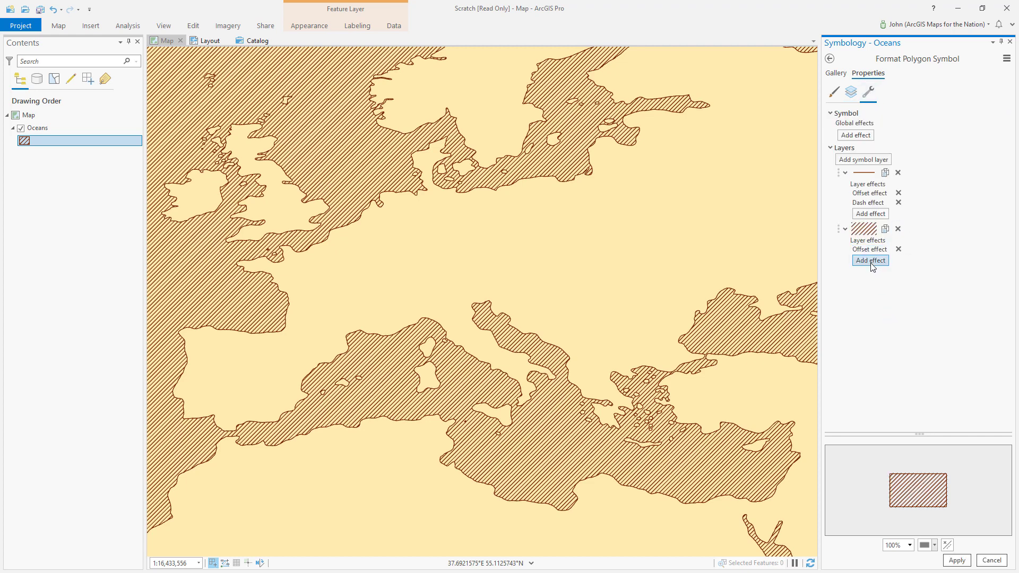
left_click(871, 261)
left_click(878, 298)
Set the hatched fill's offset effect to 0 pt with the Accurate option.
left_click(851, 93)
left_click(931, 135)
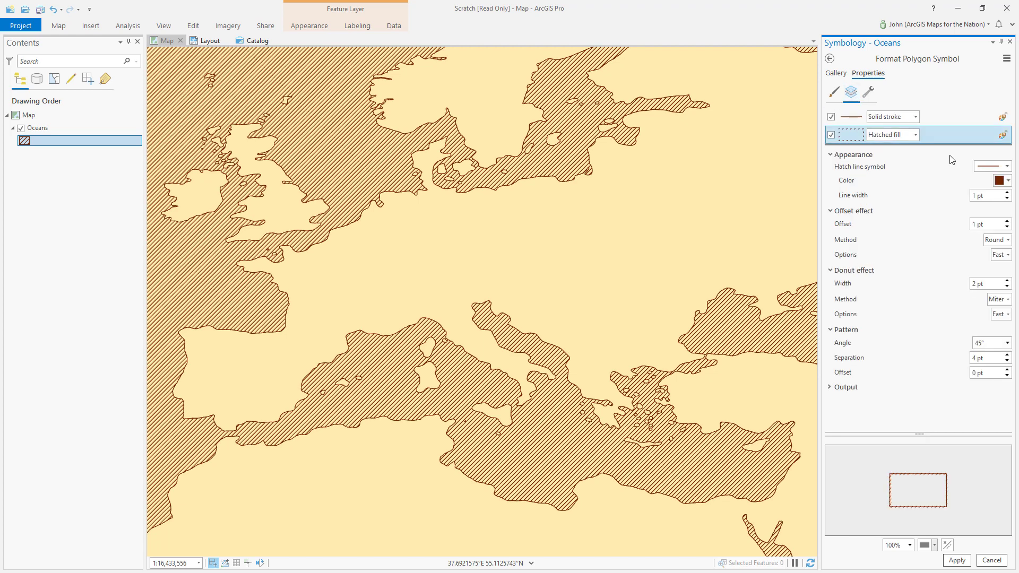
left_click(1008, 227)
left_click(1008, 254)
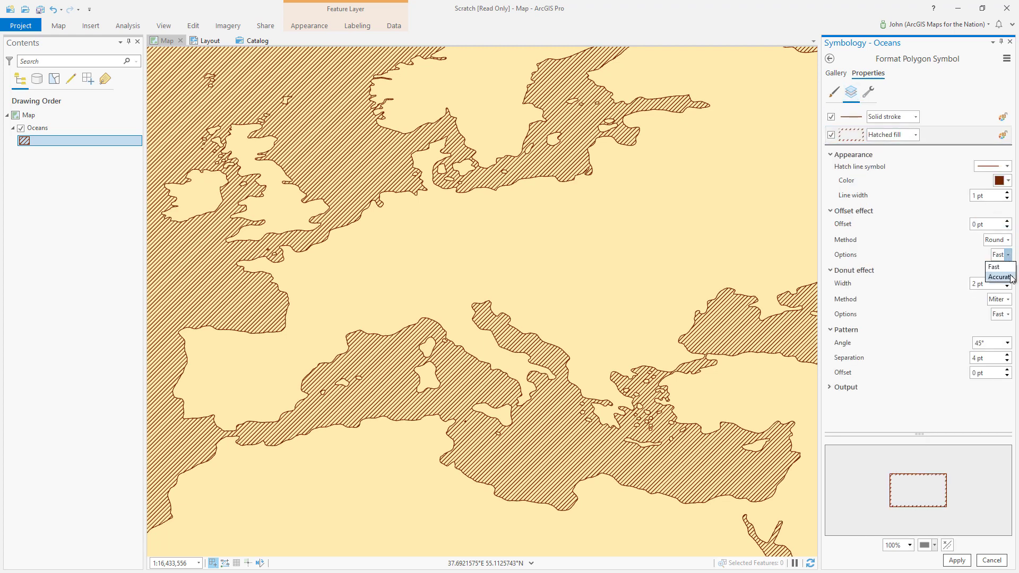
left_click(1000, 277)
Configure the hatched fill's donut effect with Round method, Accurate option and 5 pt width, and apply the symbol changes.
left_click(1008, 300)
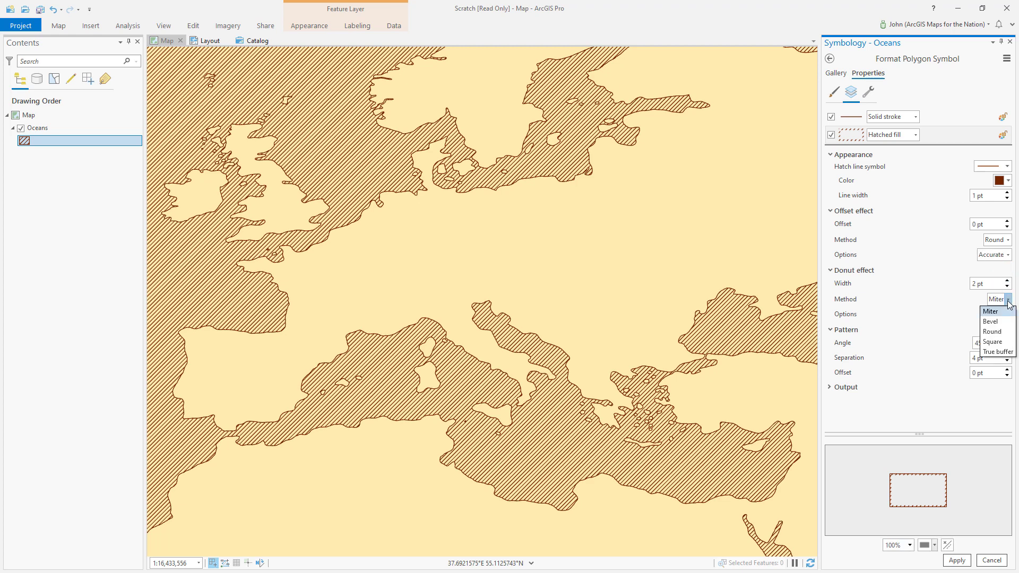
left_click(993, 332)
left_click(1008, 315)
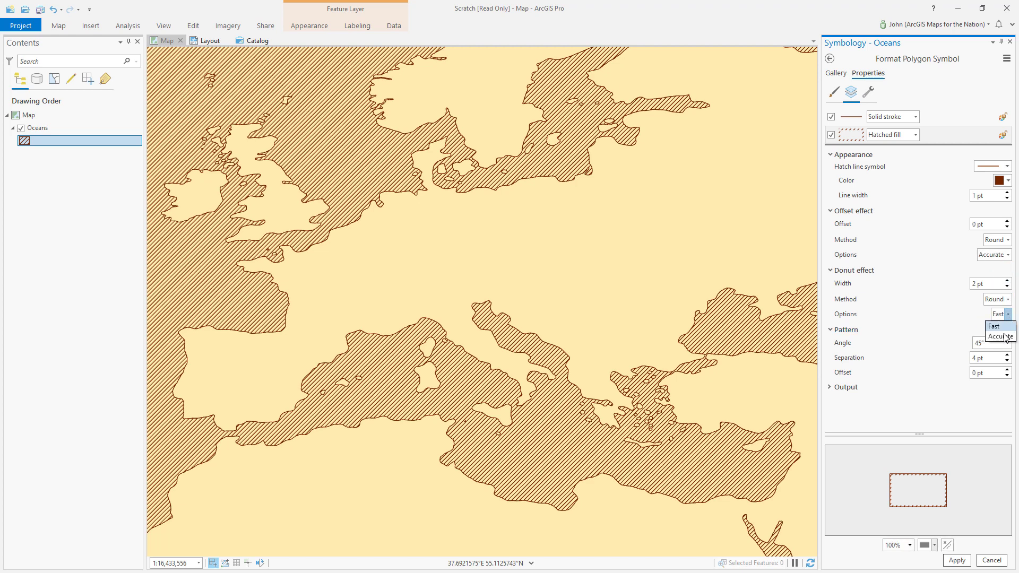
left_click(1005, 337)
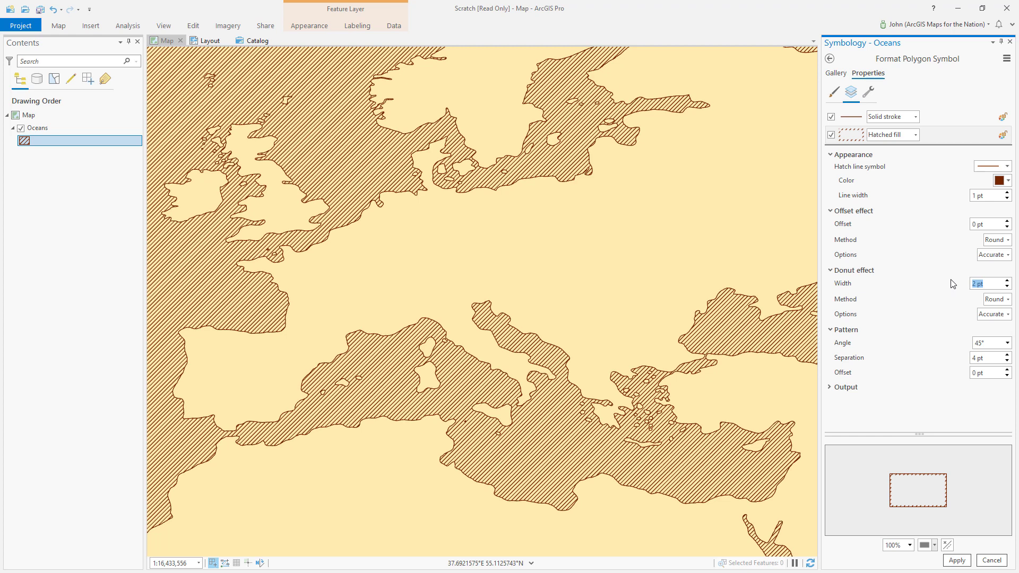
type("5")
key("Tab")
left_click(963, 561)
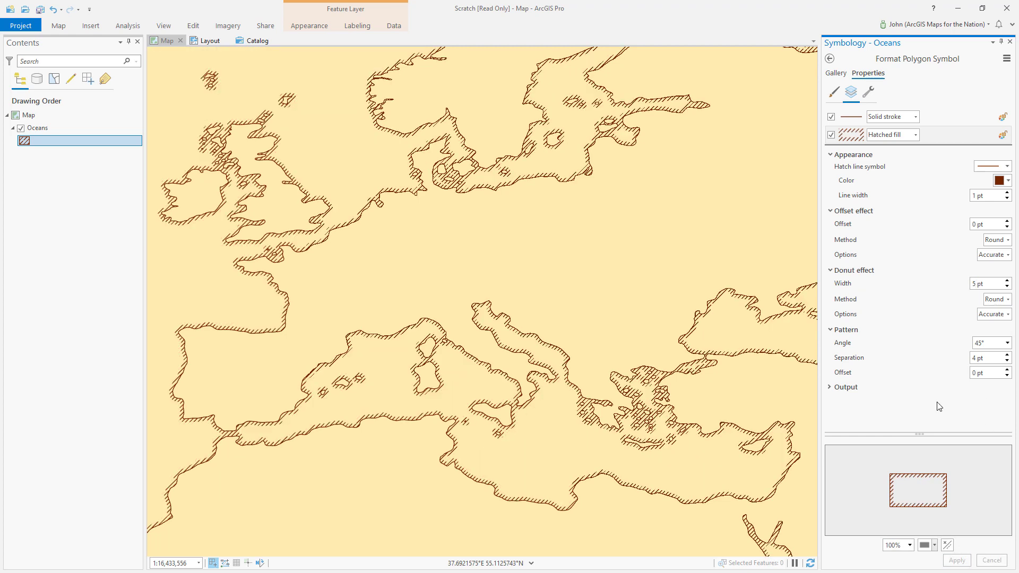
Duplicate the hatched fill layer and set the copy's offset effect to -5 pt.
left_click(868, 92)
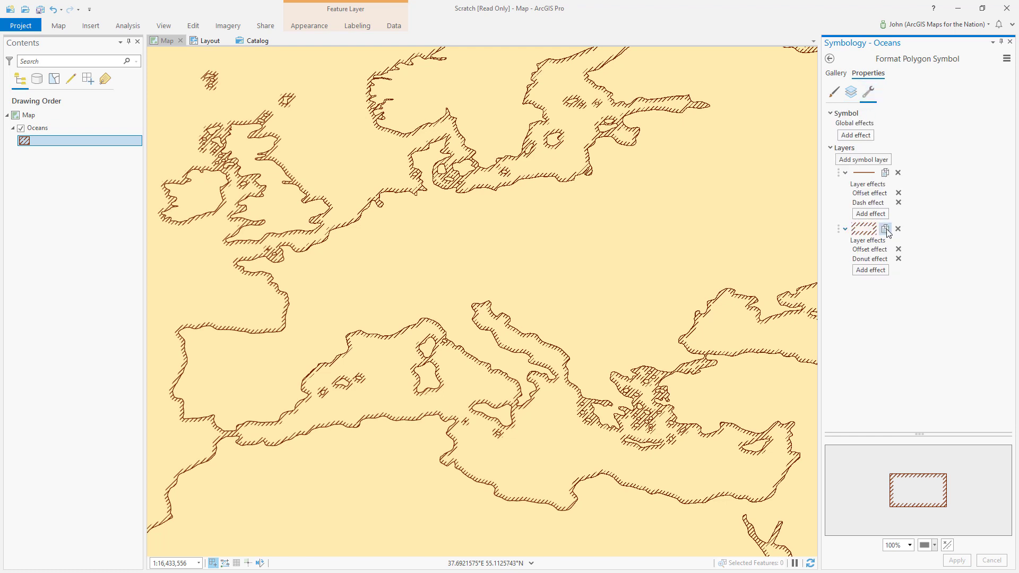
left_click(886, 229)
left_click(851, 91)
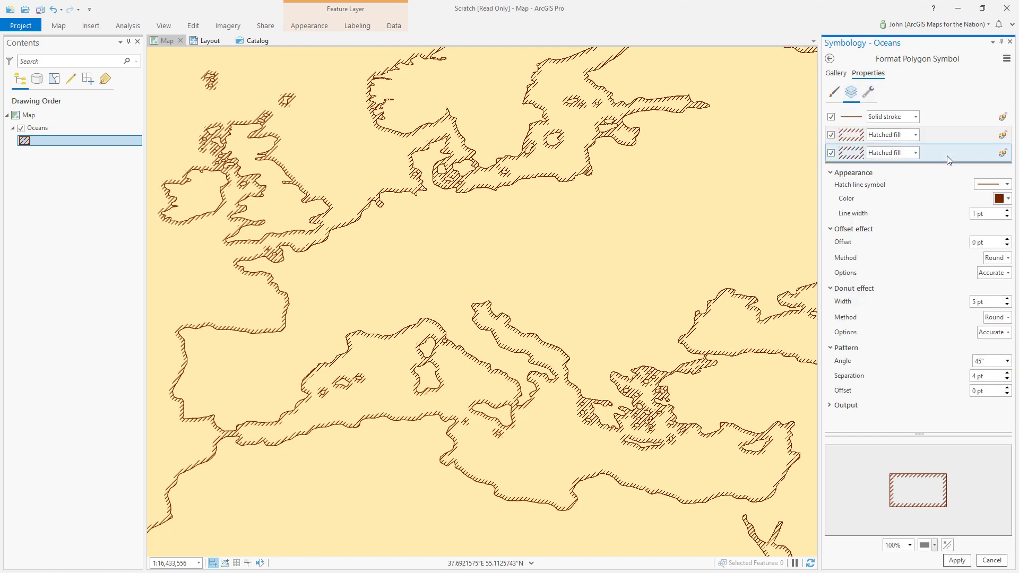
left_click(974, 242)
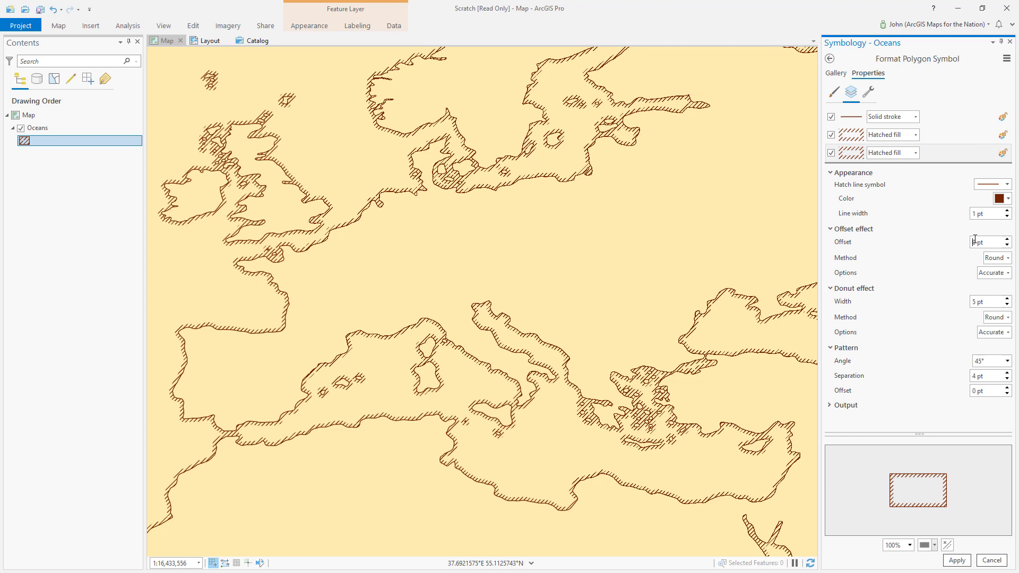
type("-")
key("Tab")
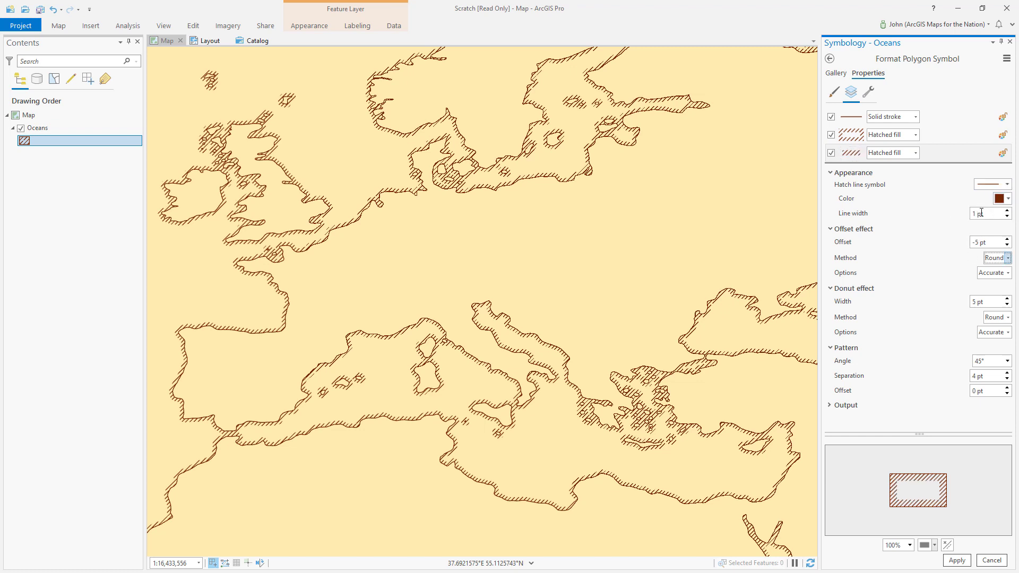
Reduce the duplicated hatched fill's line width to 0.5 pt and apply the symbol.
double_click(982, 212)
type("0.5")
key("Tab")
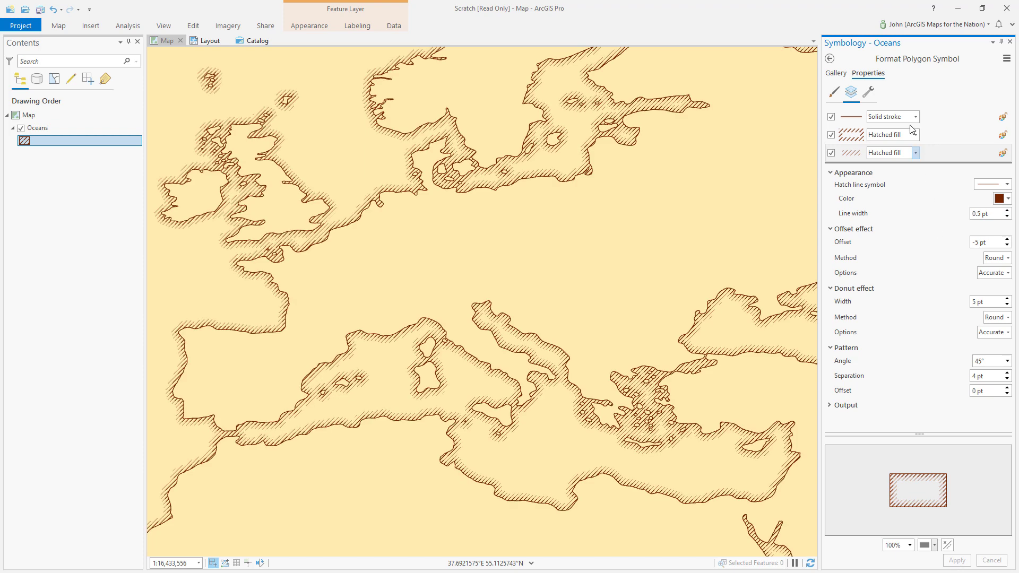
Duplicate the 0.5 pt hatched fill layer and set the new copy's offset effect to -10 pt.
left_click(869, 93)
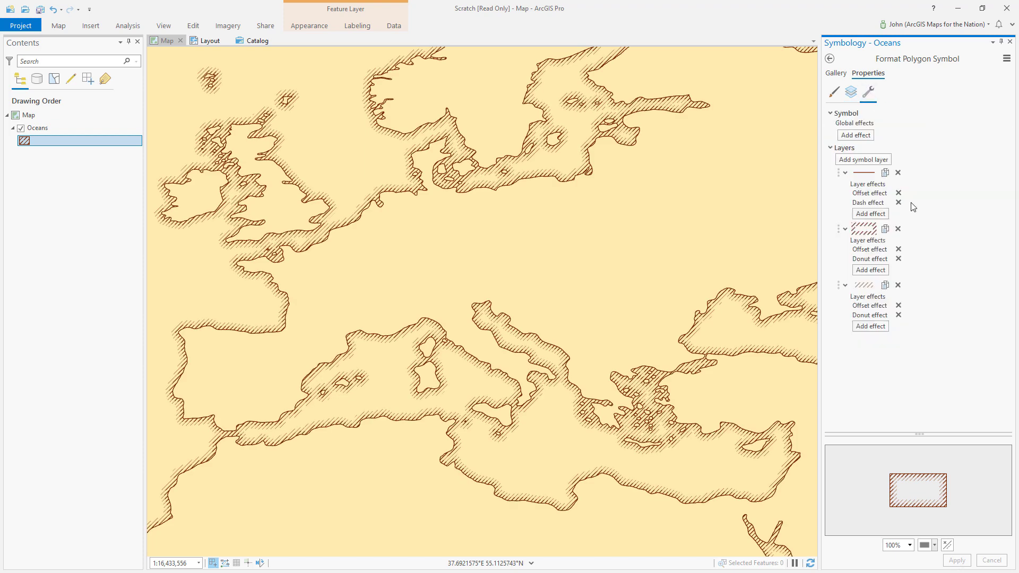
left_click(885, 286)
left_click(851, 93)
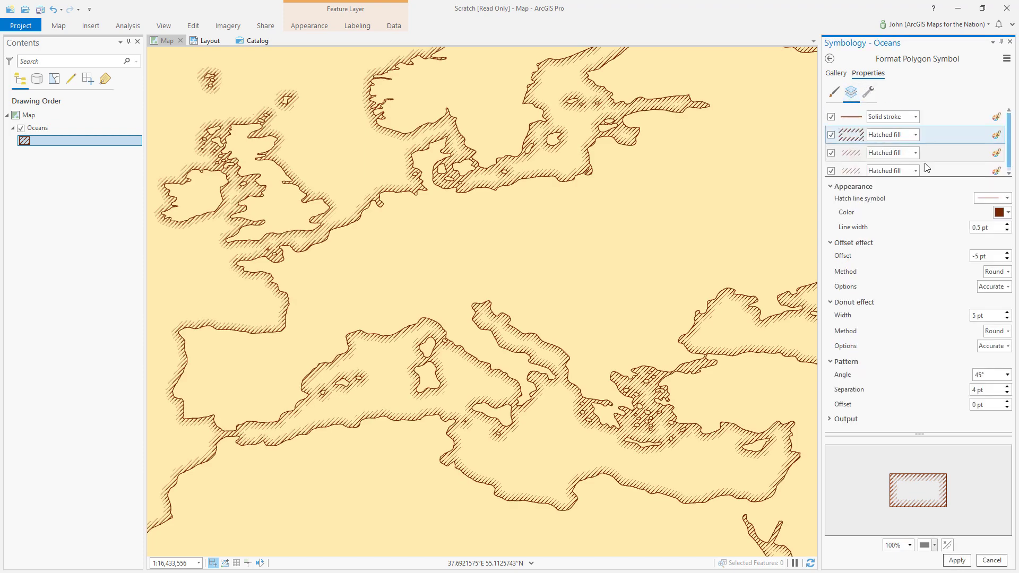
left_click(926, 169)
left_click(976, 255)
type("-")
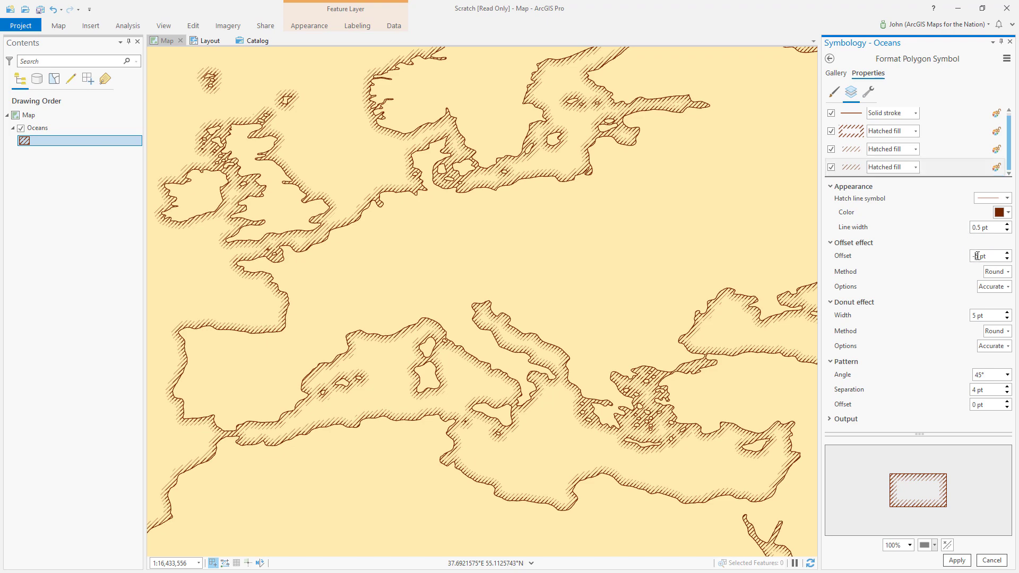
key("Delete")
type("10")
Set the line width of the -10 pt offset hatched fill to 0.25 pt and apply the symbol.
left_click(977, 227)
type("2")
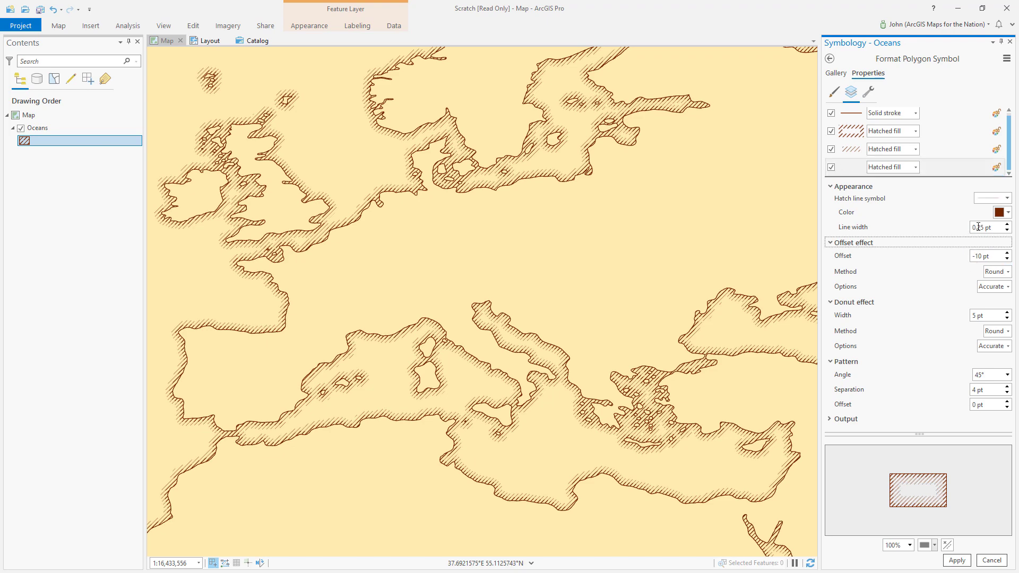
left_click(957, 561)
Duplicate the 0.25 pt hatched fill layer and set the new copy's offset effect to -15 pt.
left_click(869, 92)
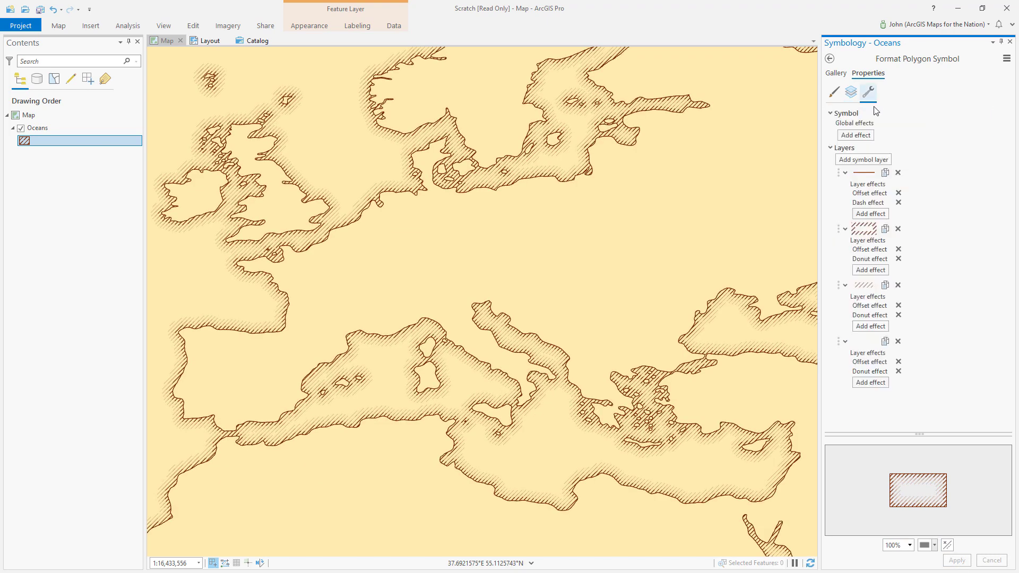
left_click(881, 342)
left_click(851, 92)
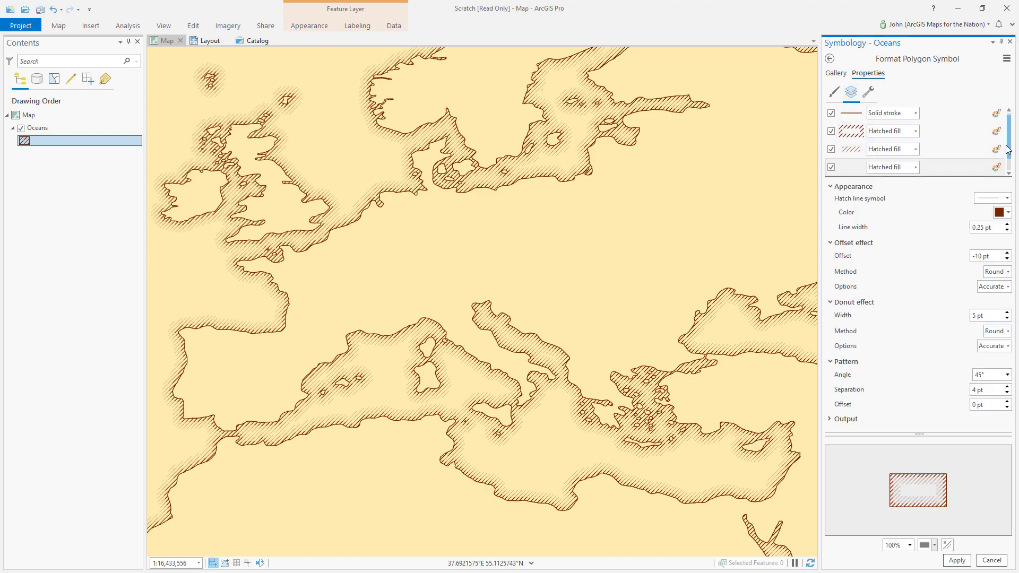
scroll(1008, 149, "down", 1)
scroll(982, 256, "down", 1)
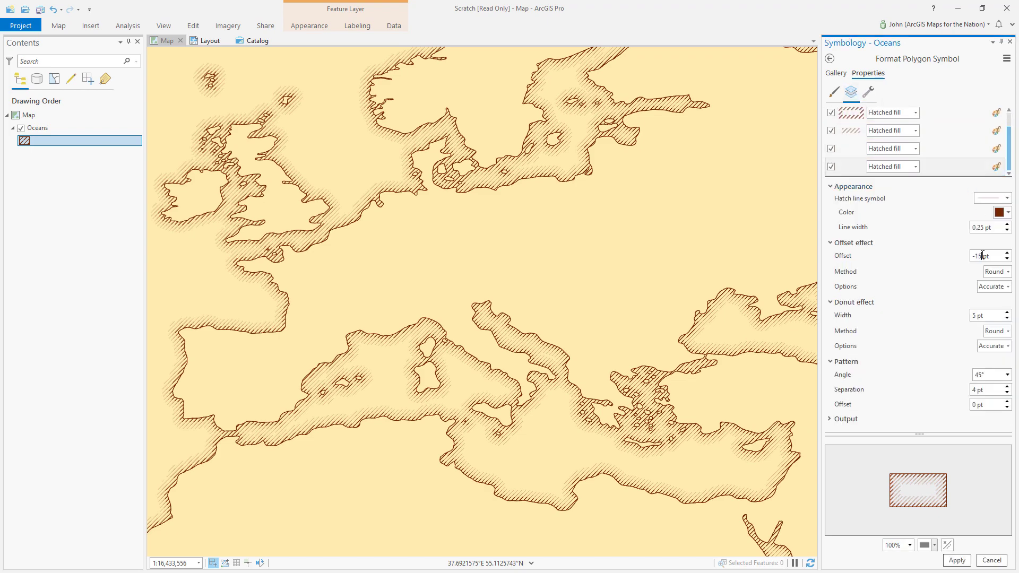
Set the line width of the -15 pt offset hatched fill to 0.1 pt, apply, and inspect the coastline hatching on the map.
scroll(982, 227, "down", 2)
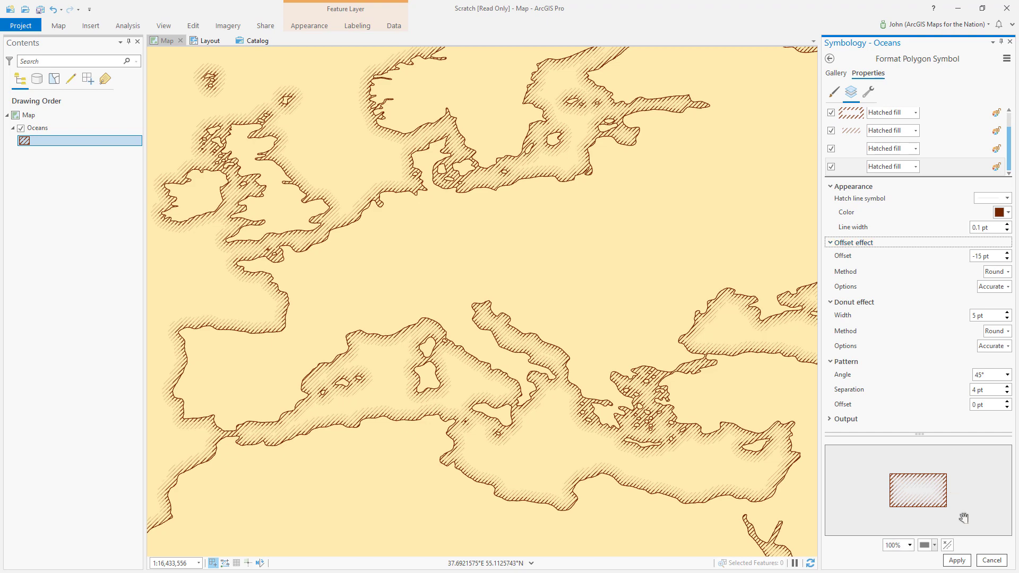
left_click(957, 561)
scroll(383, 349, "up", 2)
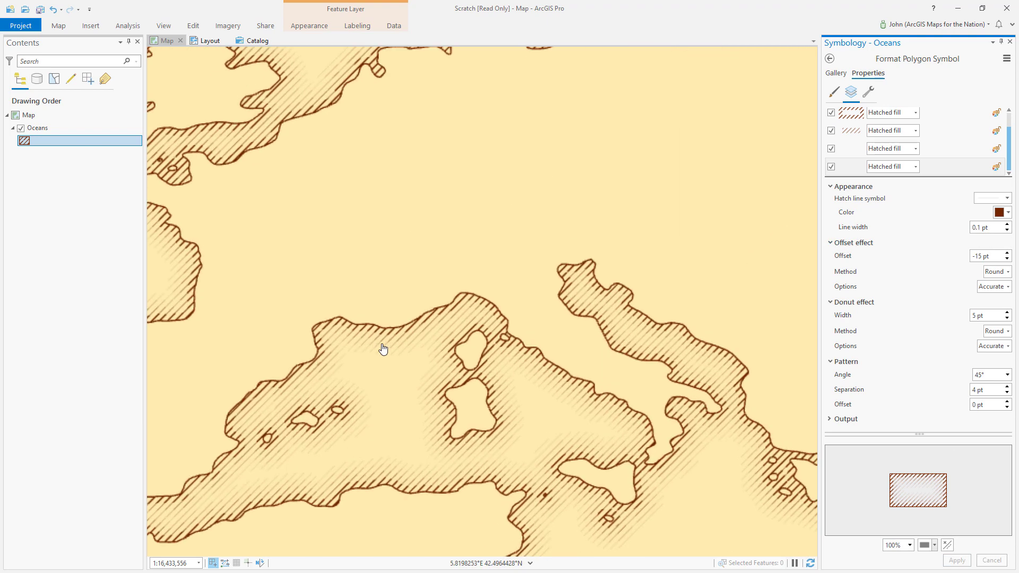
scroll(384, 349, "down", 3)
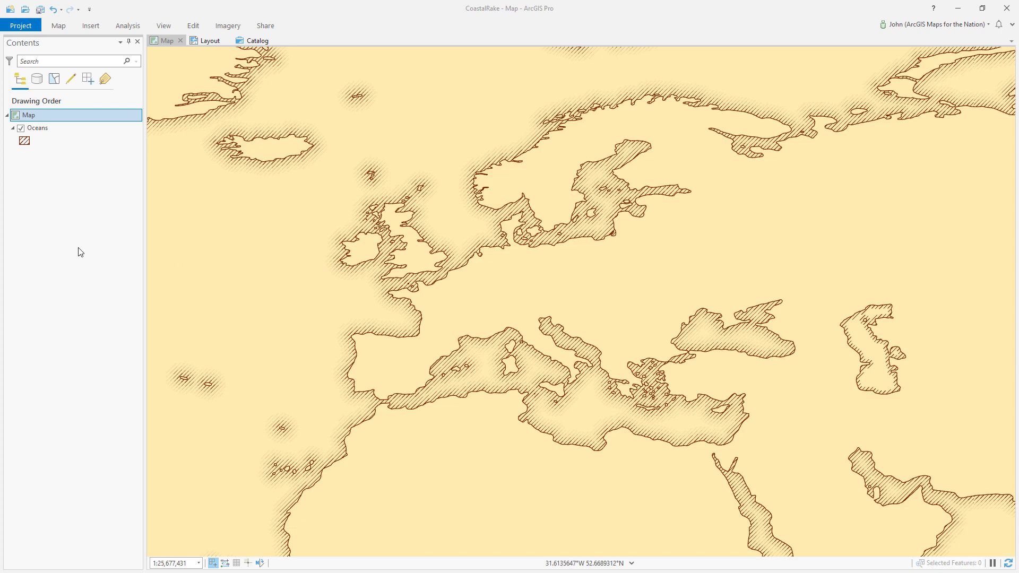
Start adding data to the map and search the Living Atlas for "paper texture".
right_click(62, 117)
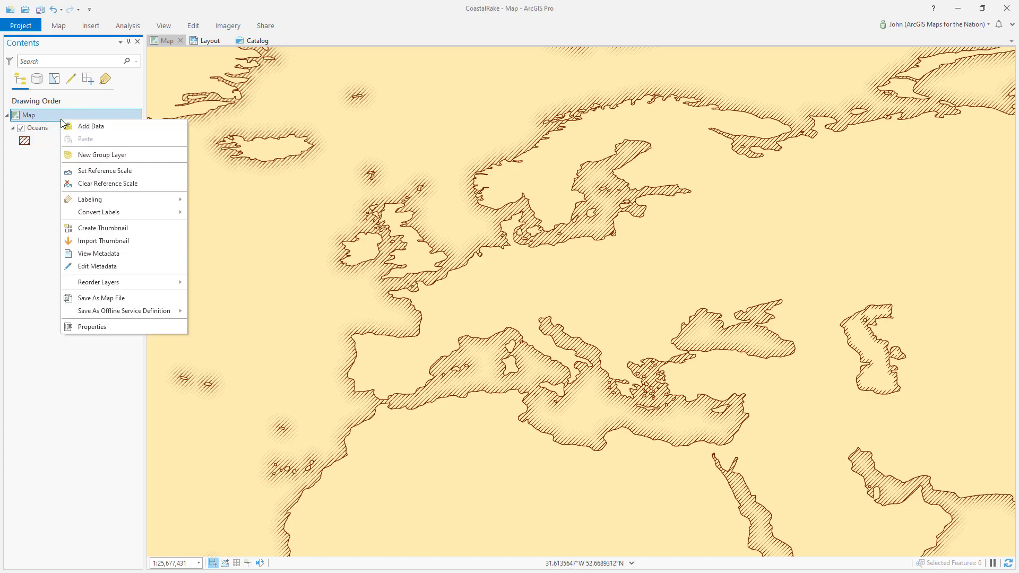
left_click(91, 129)
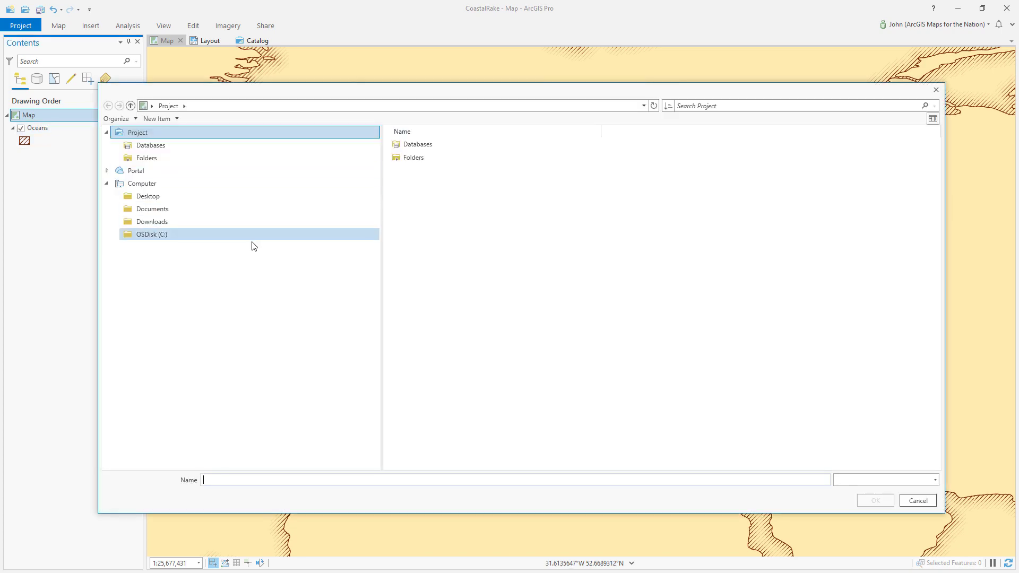
left_click(173, 249)
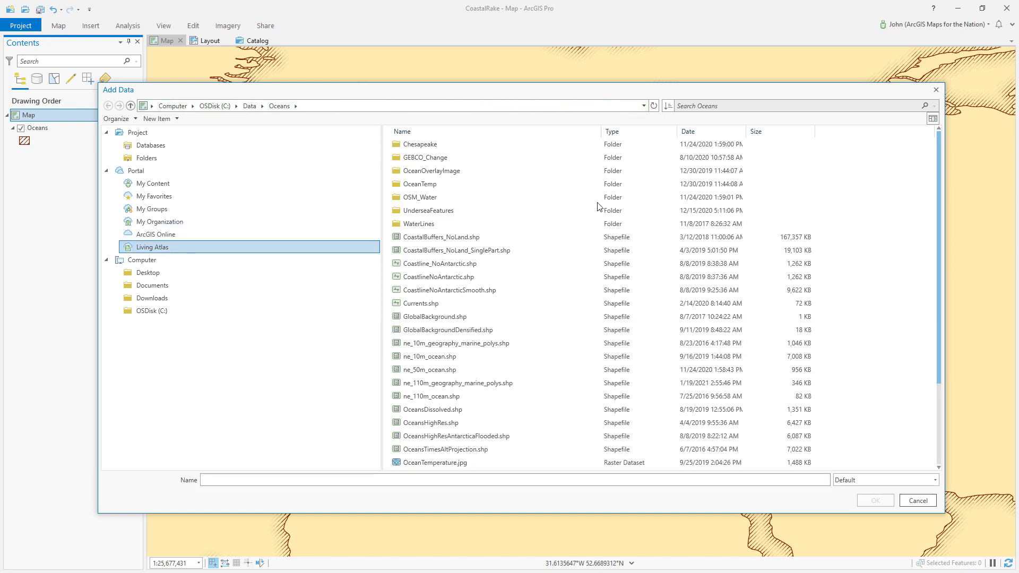
left_click(710, 107)
type("p")
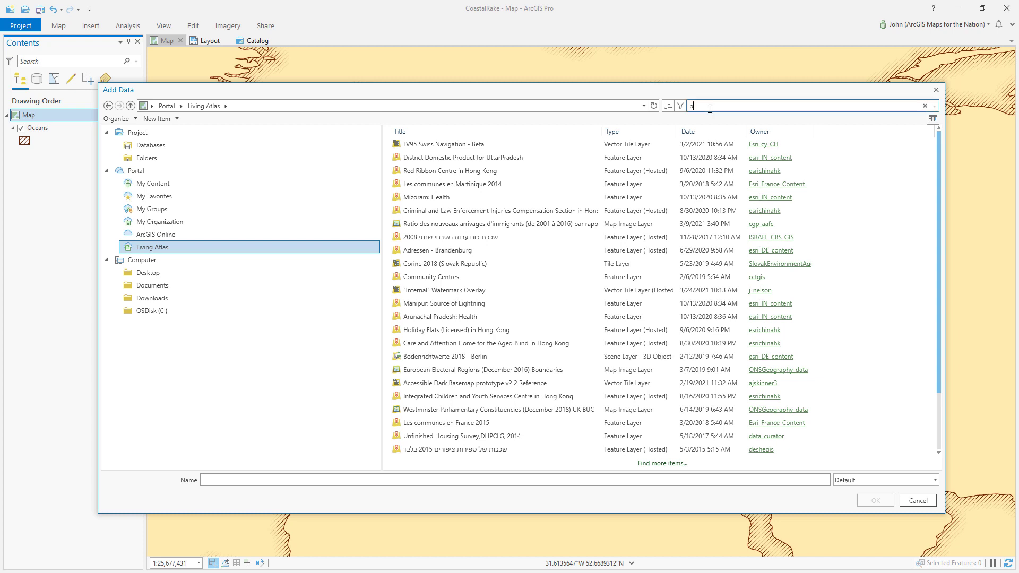
type("aper texture")
key("Return")
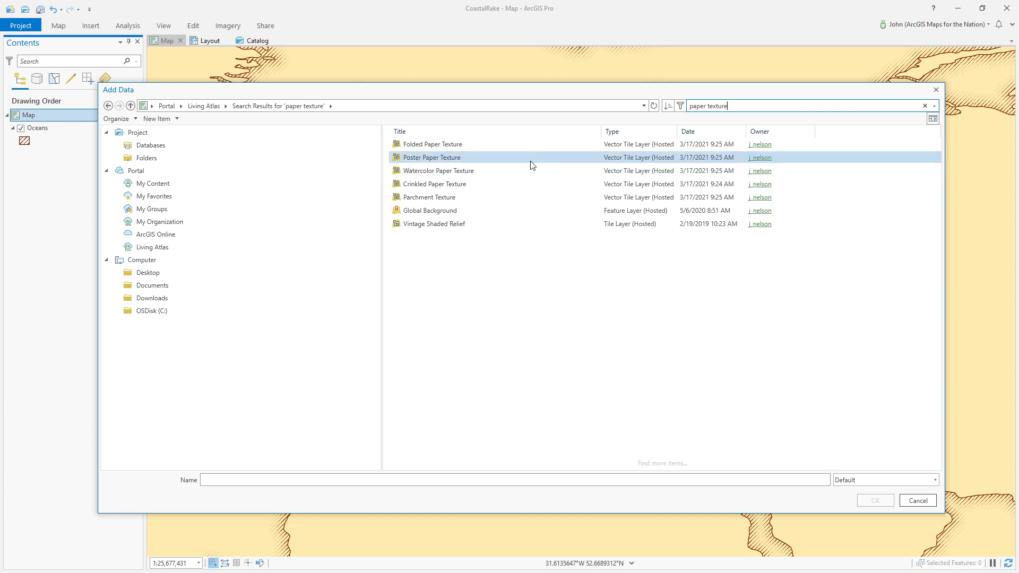
Add the Parchment Texture, Crinkled Paper Texture and Folded Paper Texture layers to the map.
left_click(495, 195)
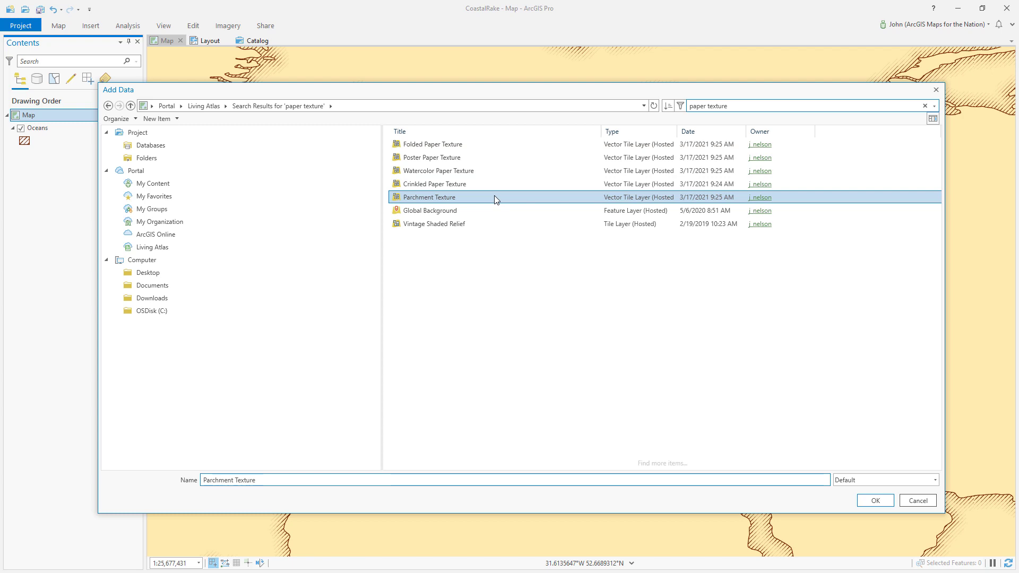
left_click(495, 187, "ctrl")
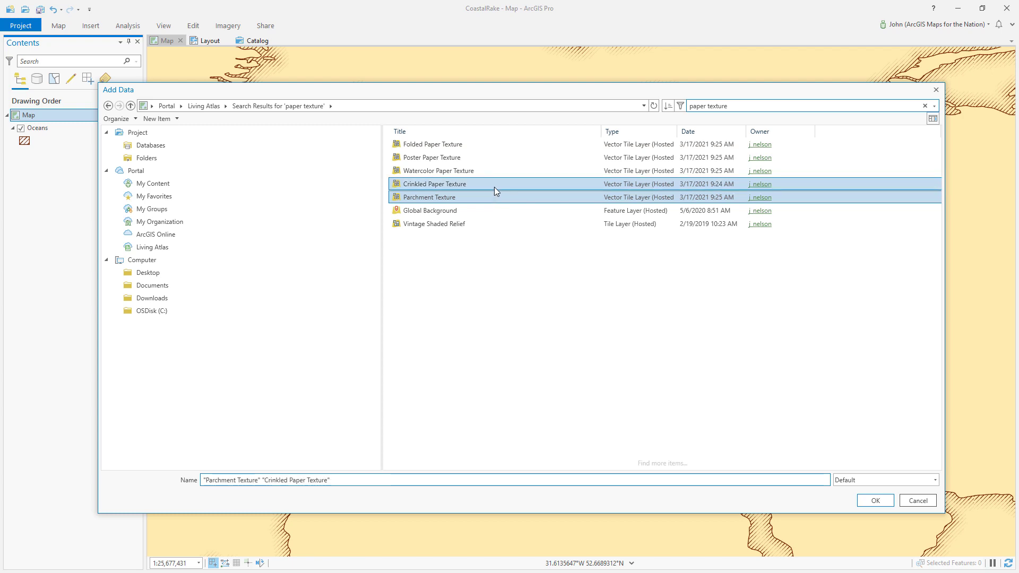
left_click(488, 163, "ctrl")
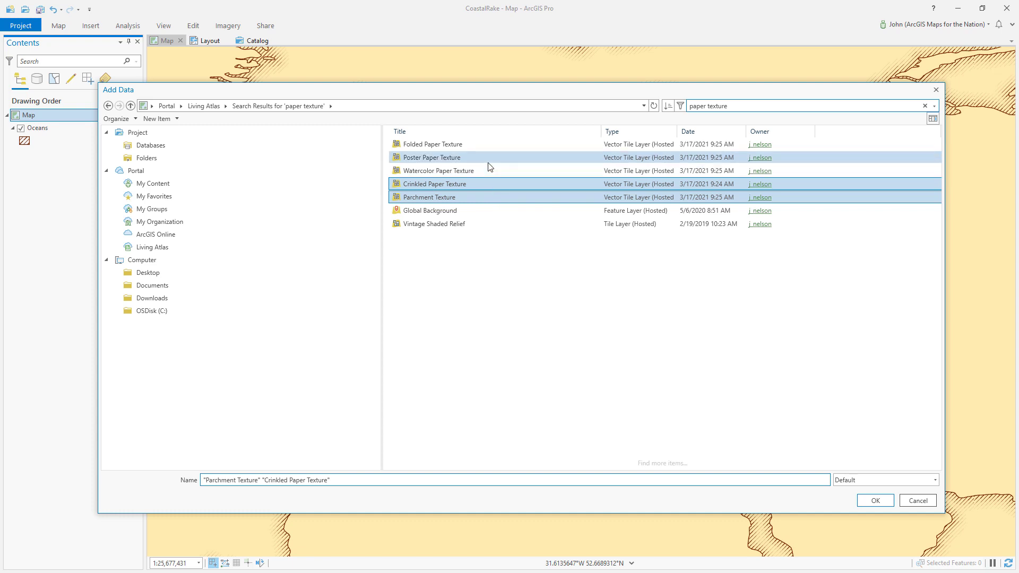
left_click(488, 145, "ctrl")
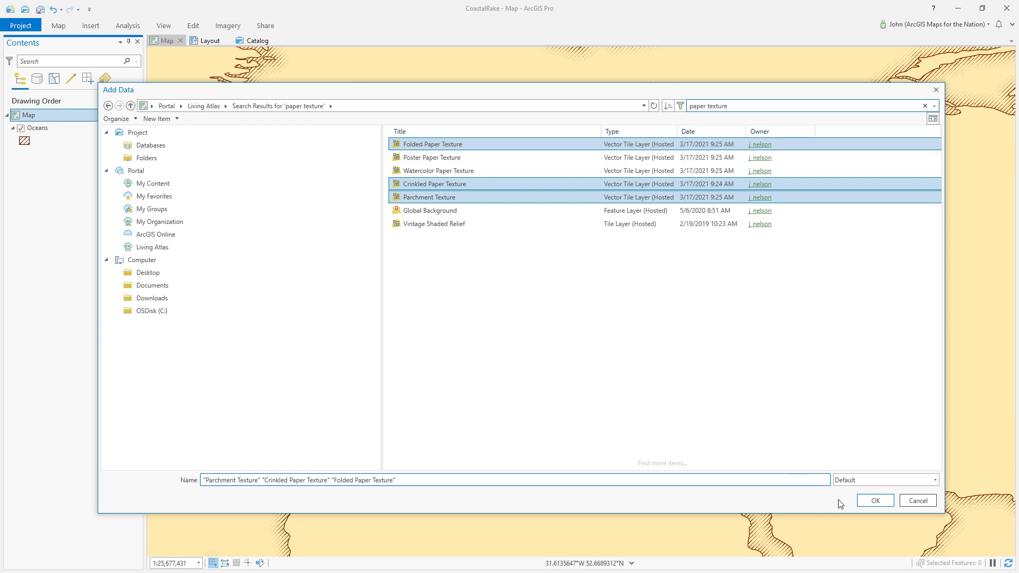
left_click(875, 501)
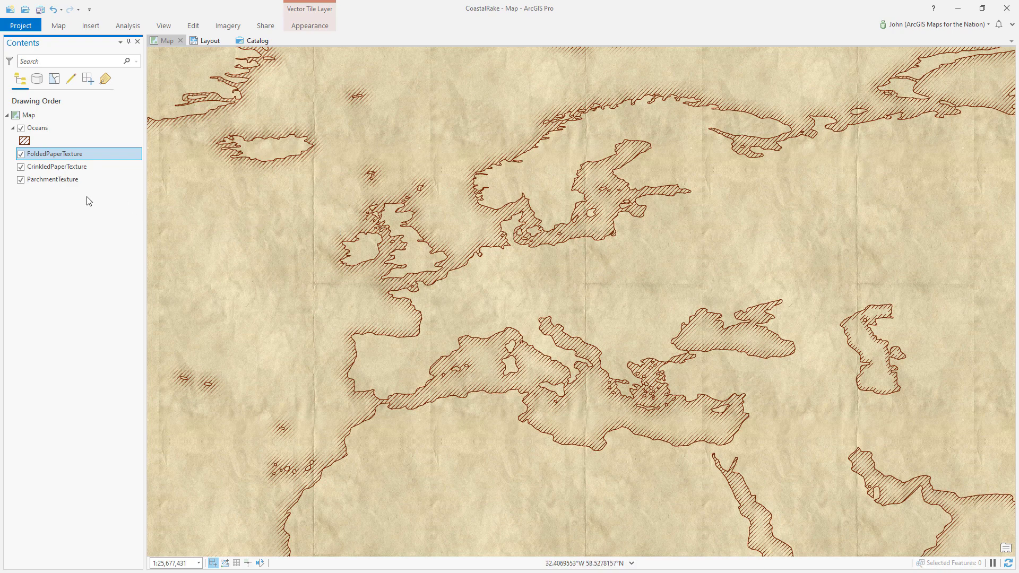
Move the FoldedPaperTexture and CrinkledPaperTexture layers above the Oceans layer in the drawing order.
left_click(96, 166, "shift")
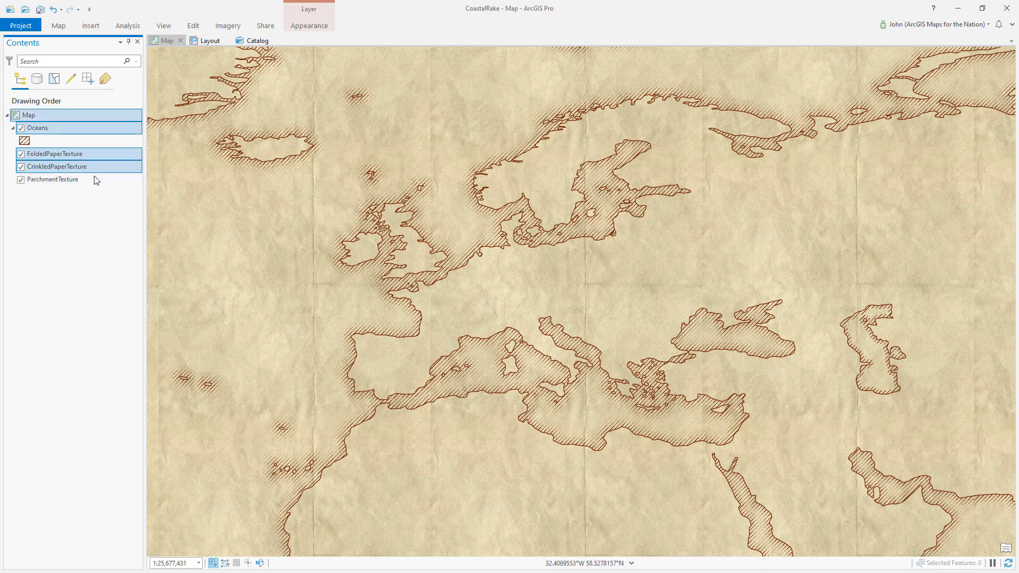
left_click_drag(96, 158, 93, 132)
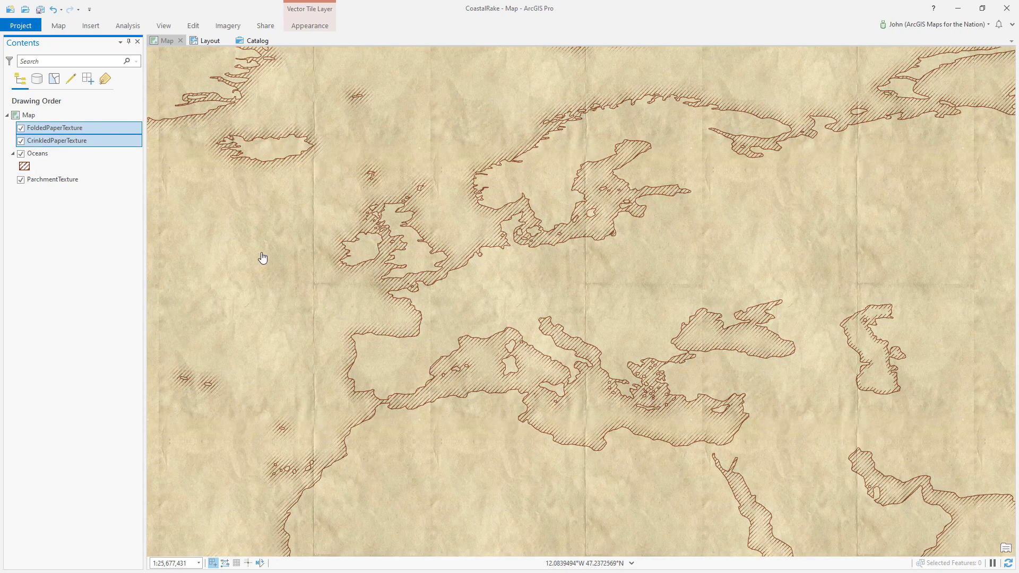
Set the layer blend of the CrinkledPaperTexture layer to Luminosity.
left_click(92, 142)
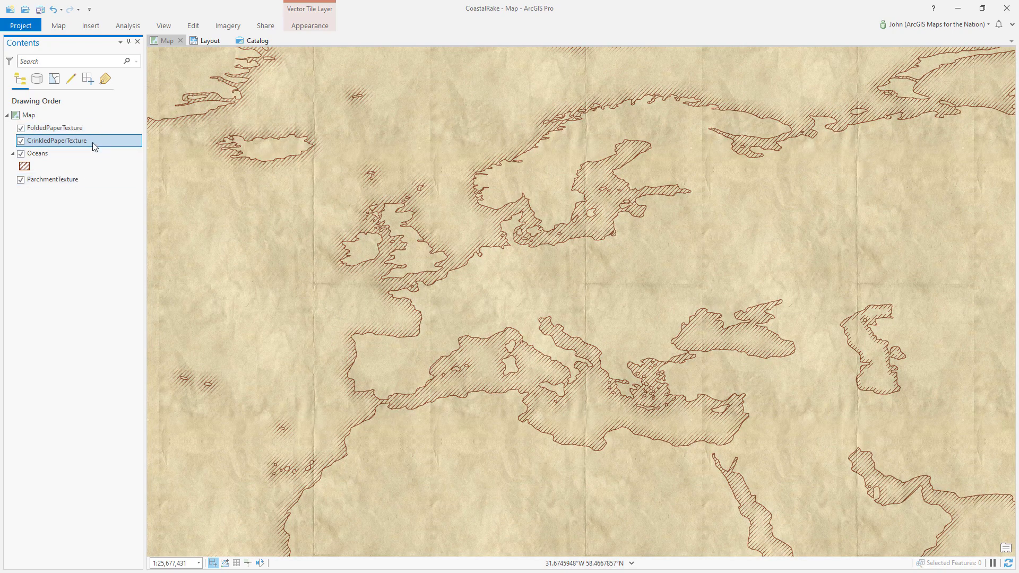
left_click(305, 26)
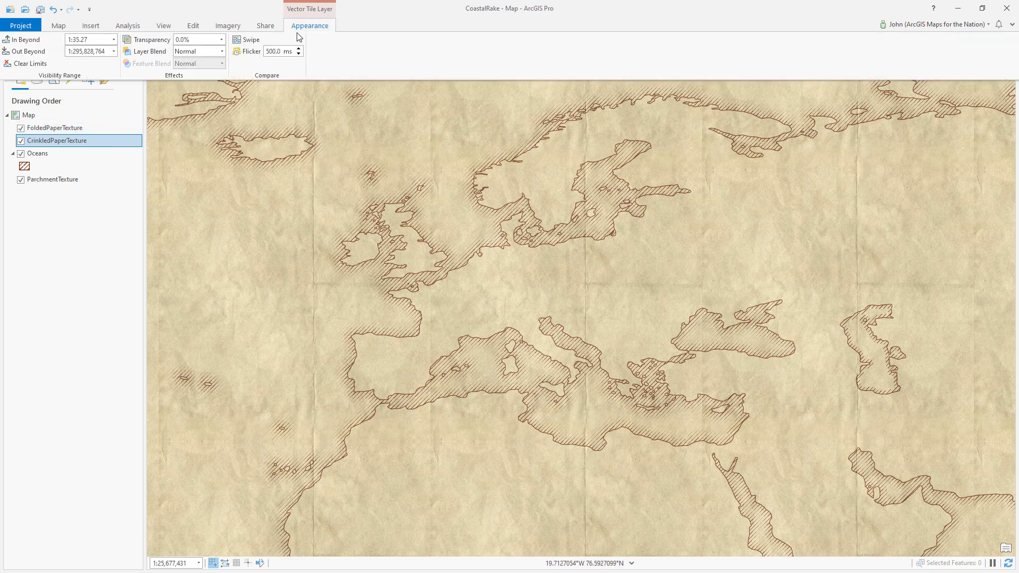
left_click(222, 52)
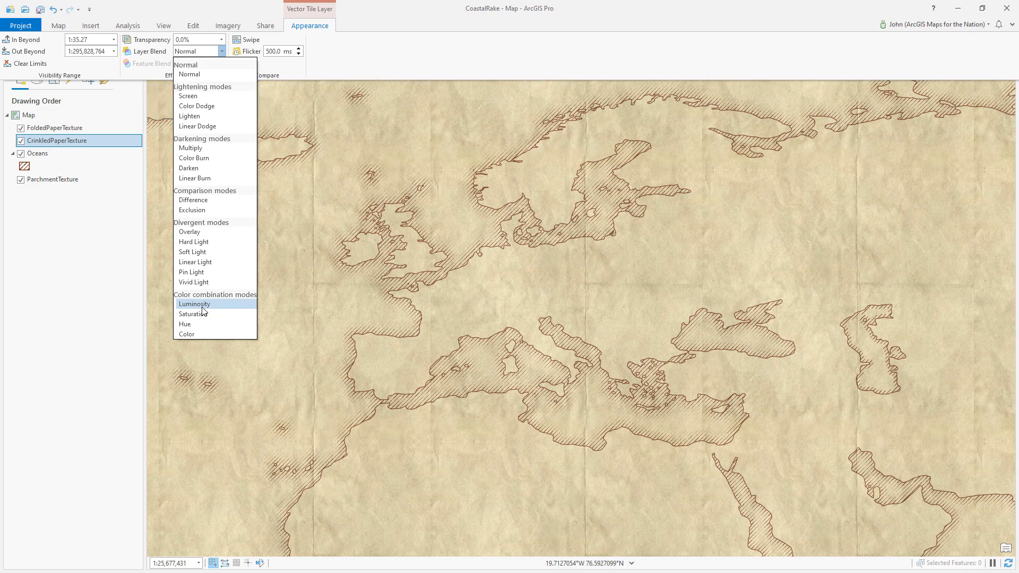
left_click(184, 305)
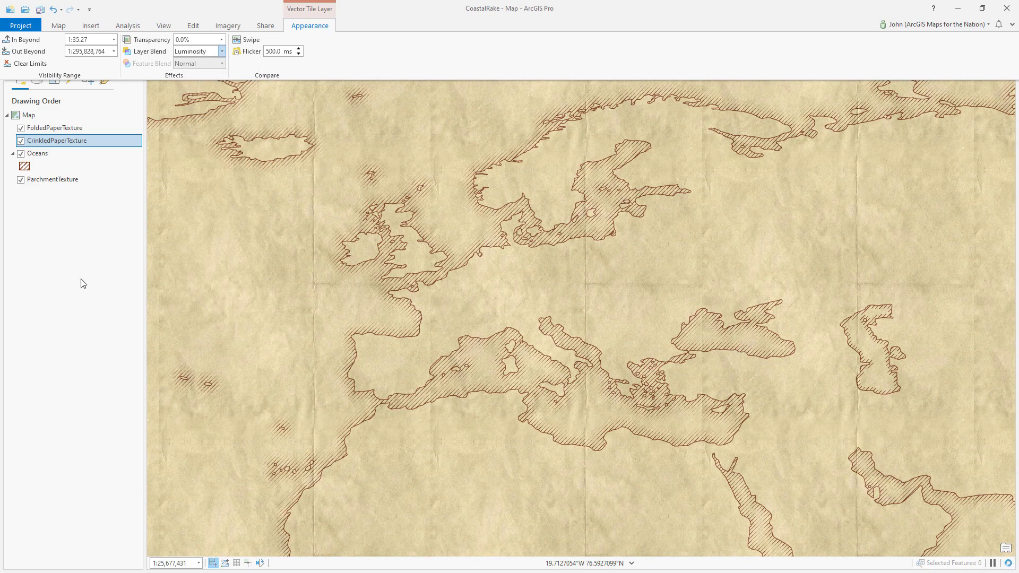
Set the layer blend of the FoldedPaperTexture layer to Luminosity.
left_click(103, 129)
left_click(304, 28)
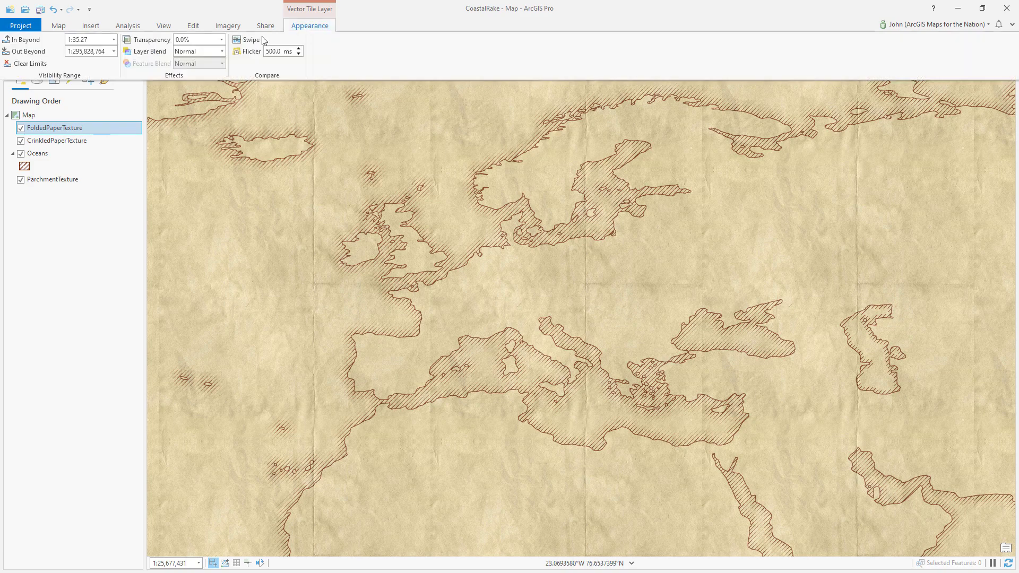
left_click(222, 52)
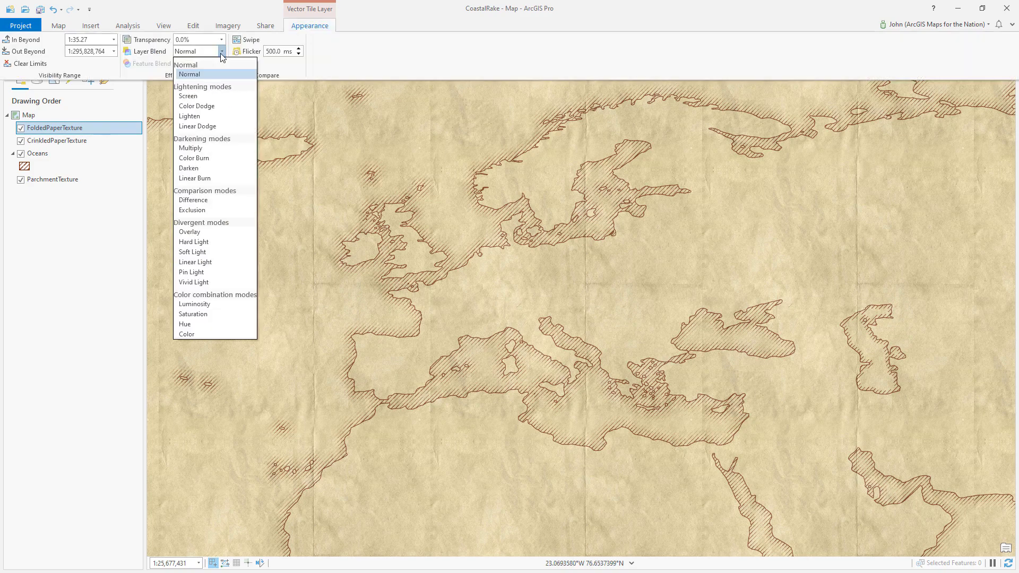
left_click(192, 305)
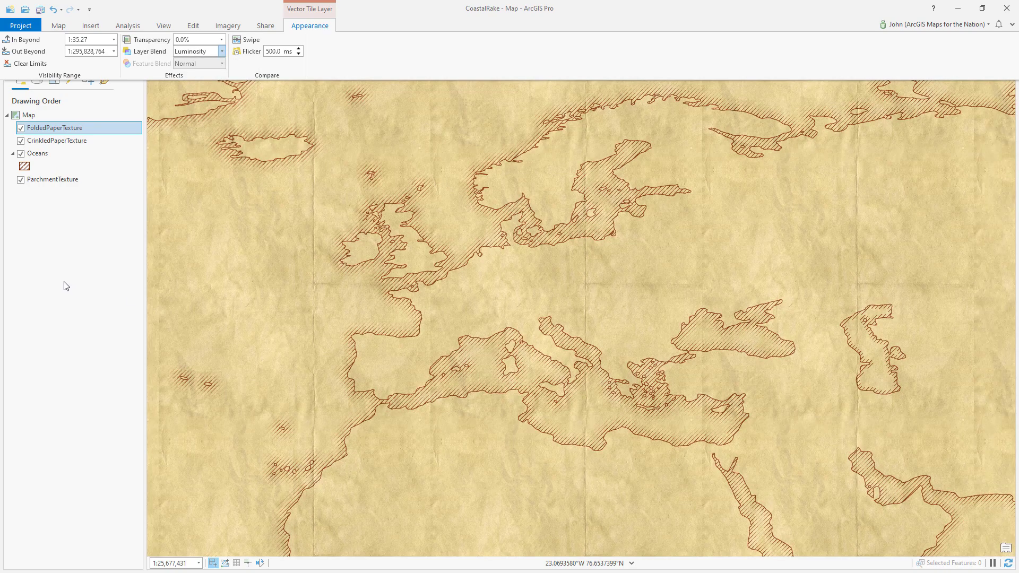
Open the Oceans symbol's structure and duplicate its uppermost hatched fill layer, directly below the solid stroke.
left_click(59, 155)
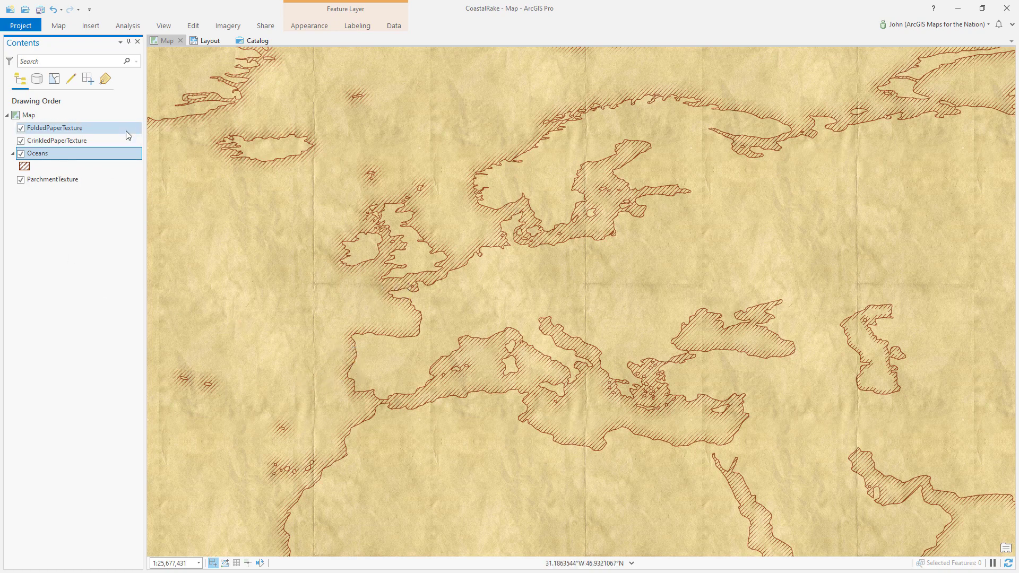
left_click(24, 167)
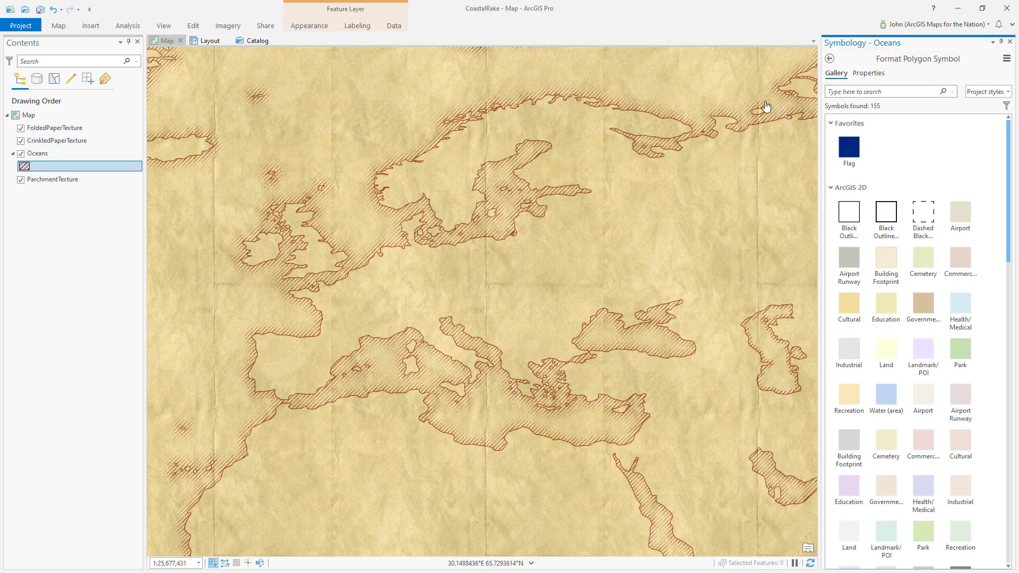
left_click(866, 75)
left_click(851, 92)
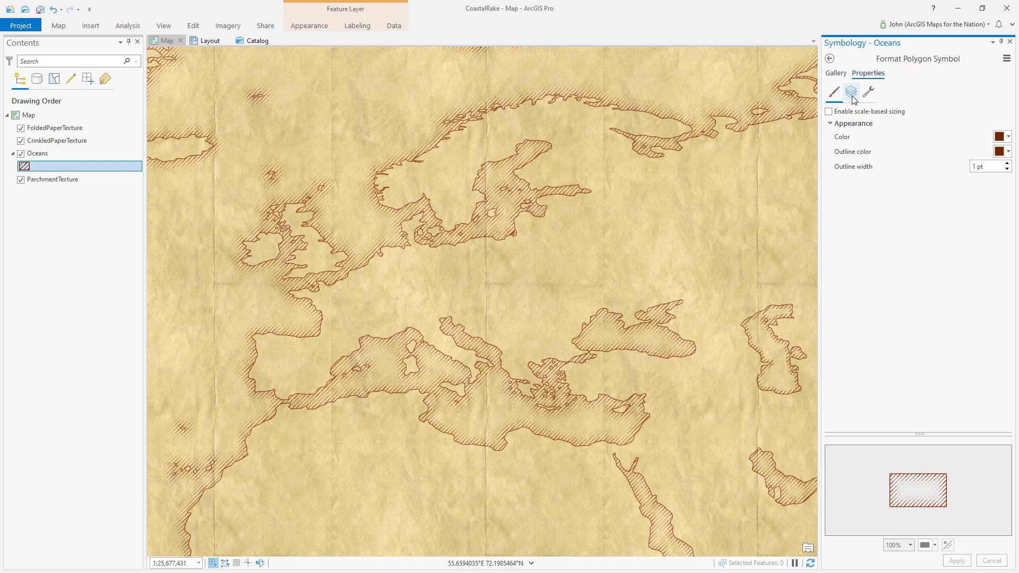
left_click(938, 137)
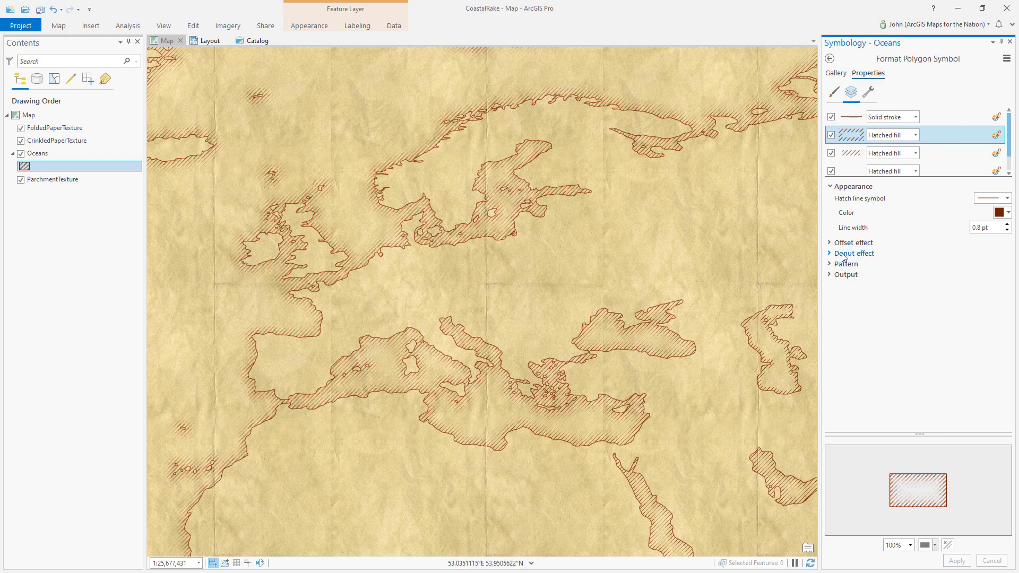
left_click(868, 93)
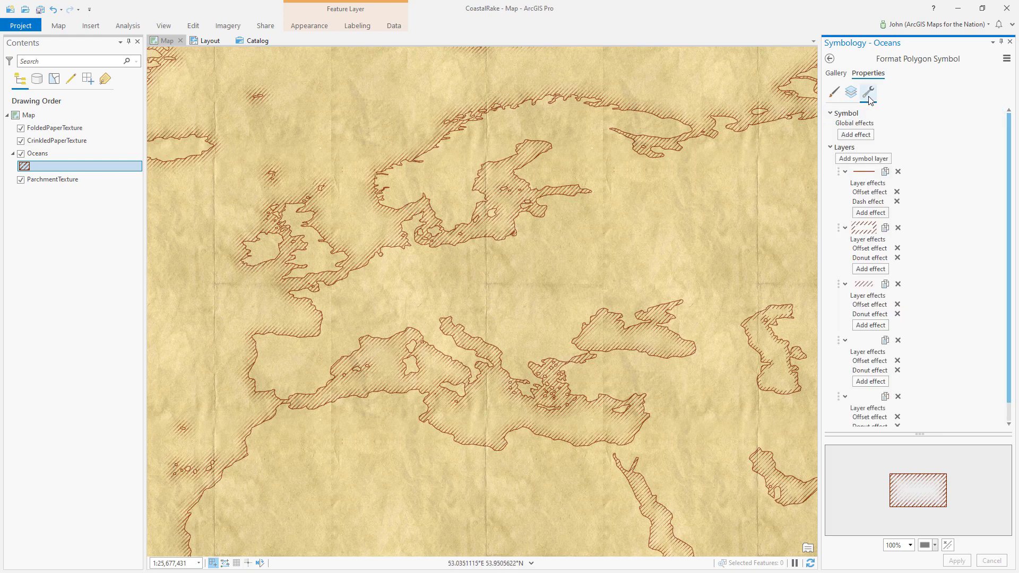
left_click(885, 229)
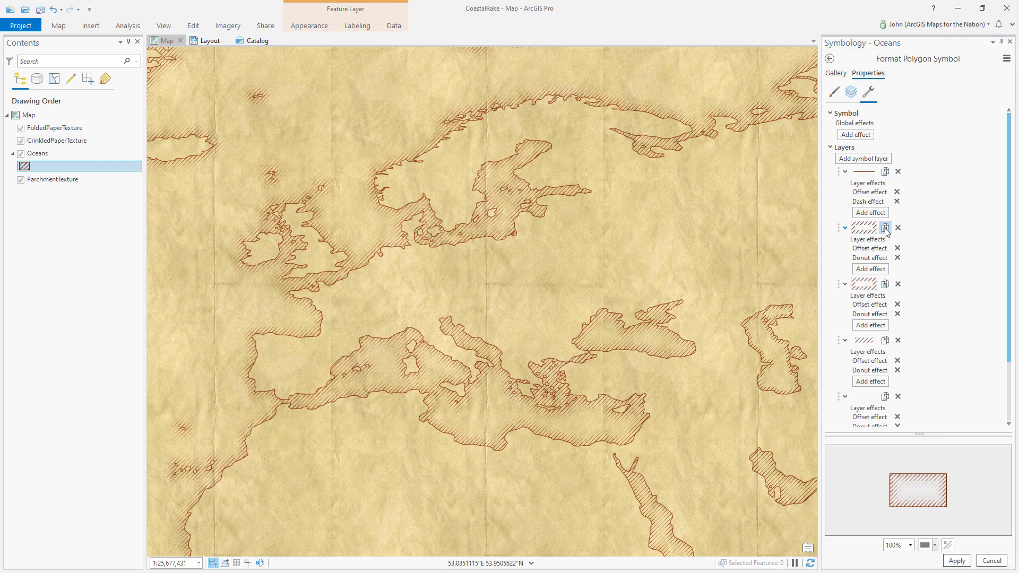
Set the duplicated hatched fill's pattern angle to -45° and its offset effect to 1 pt, and apply the symbol changes.
left_click(851, 92)
left_click(943, 137)
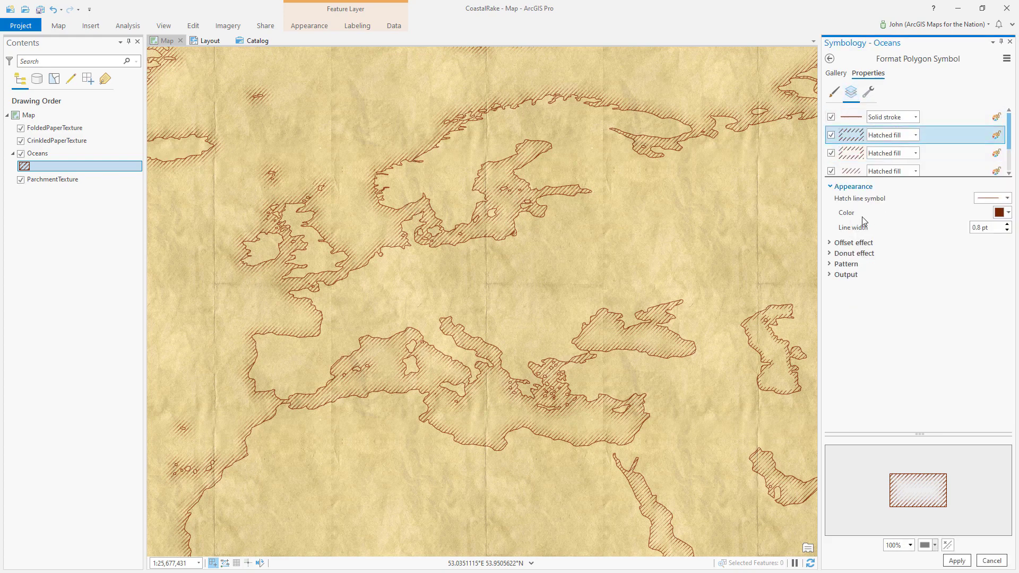
left_click(832, 265)
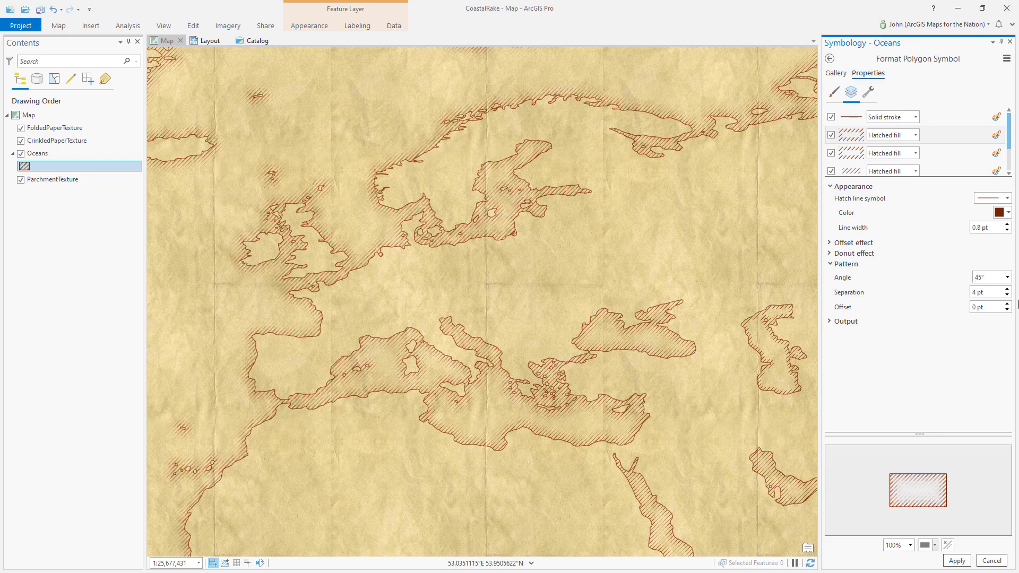
key("Tab")
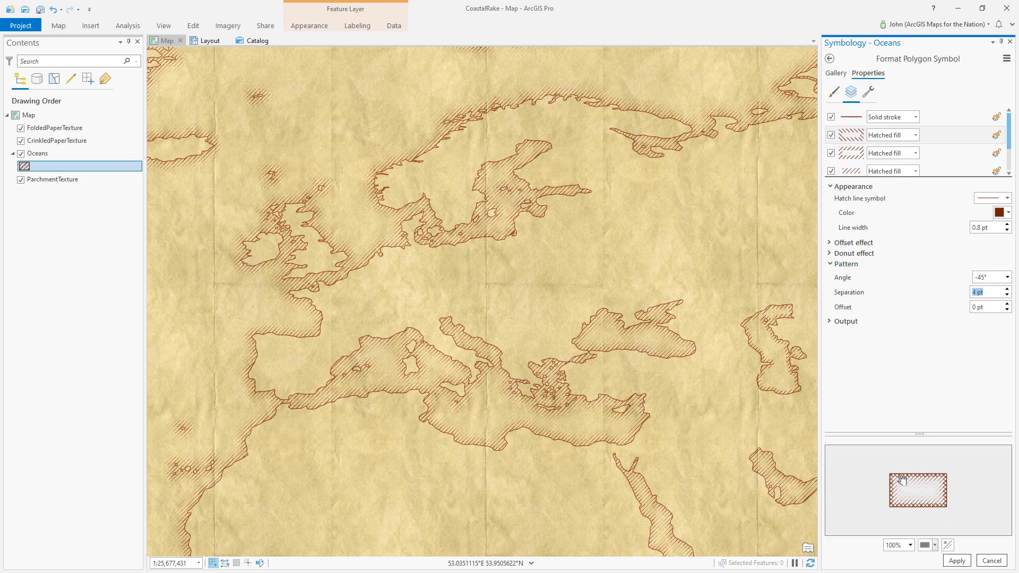
left_click(831, 243)
left_click(1008, 253)
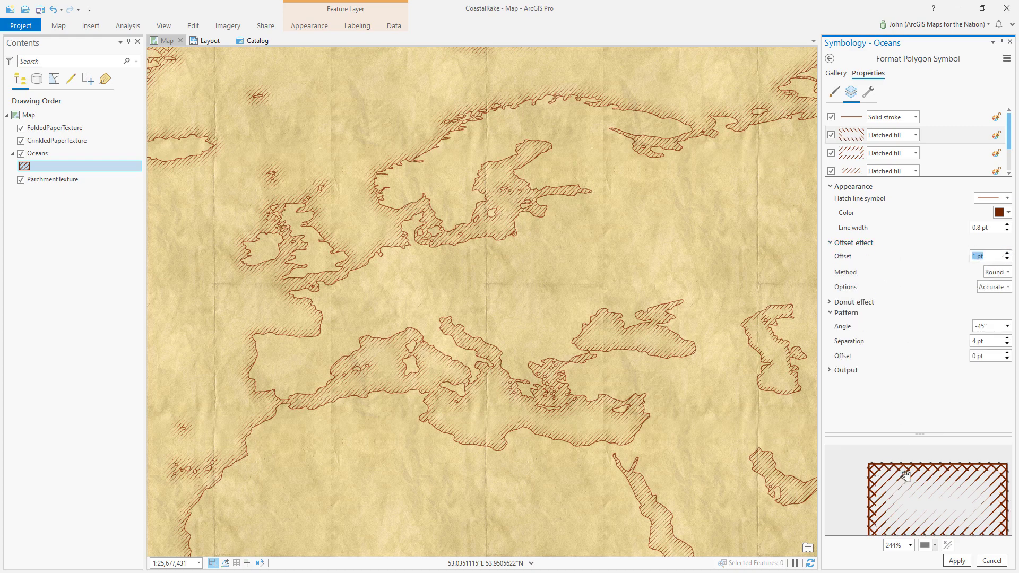
left_click(957, 561)
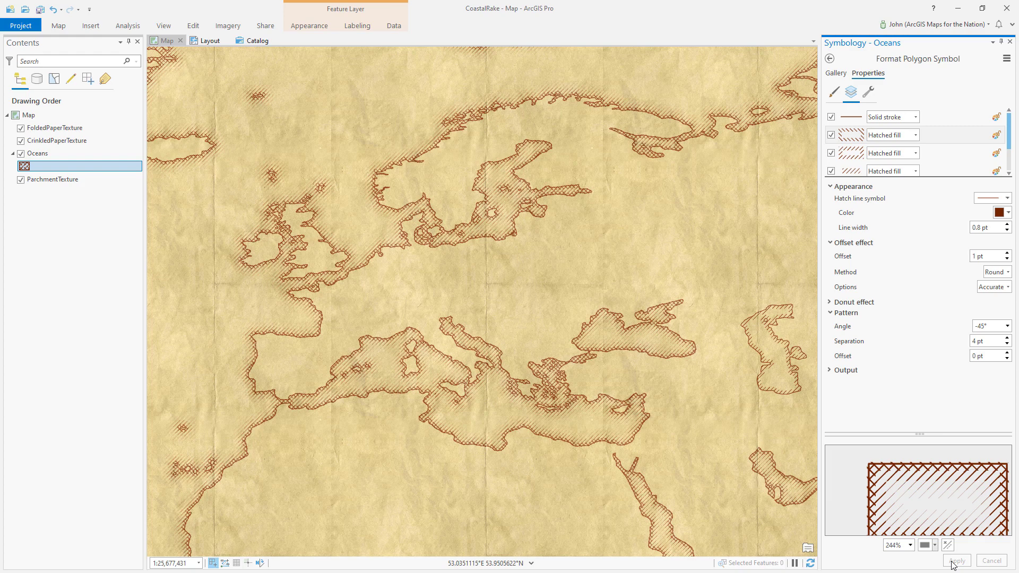
Try the Overlay layer blend on the Oceans layer.
left_click(66, 153)
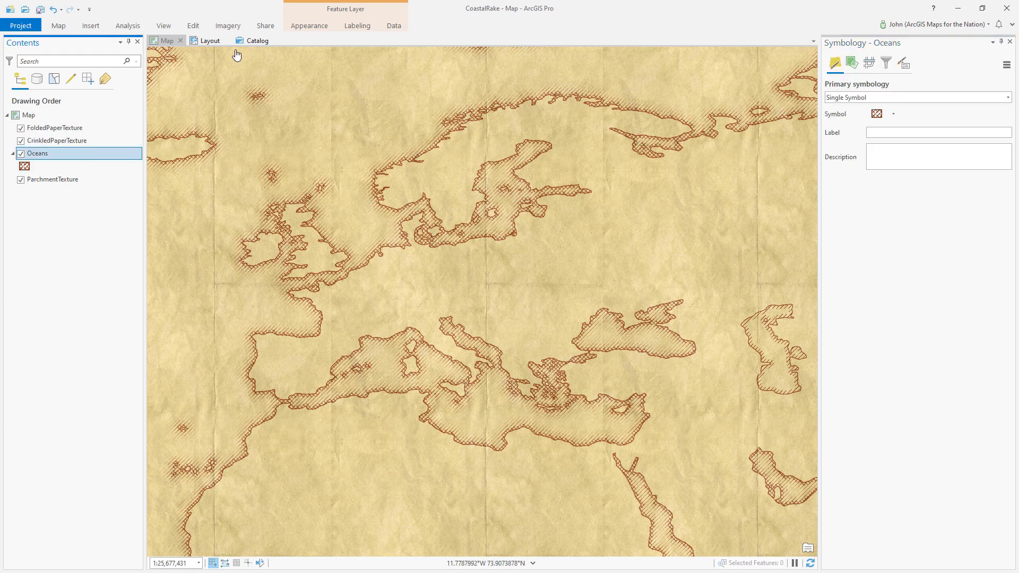
left_click(303, 25)
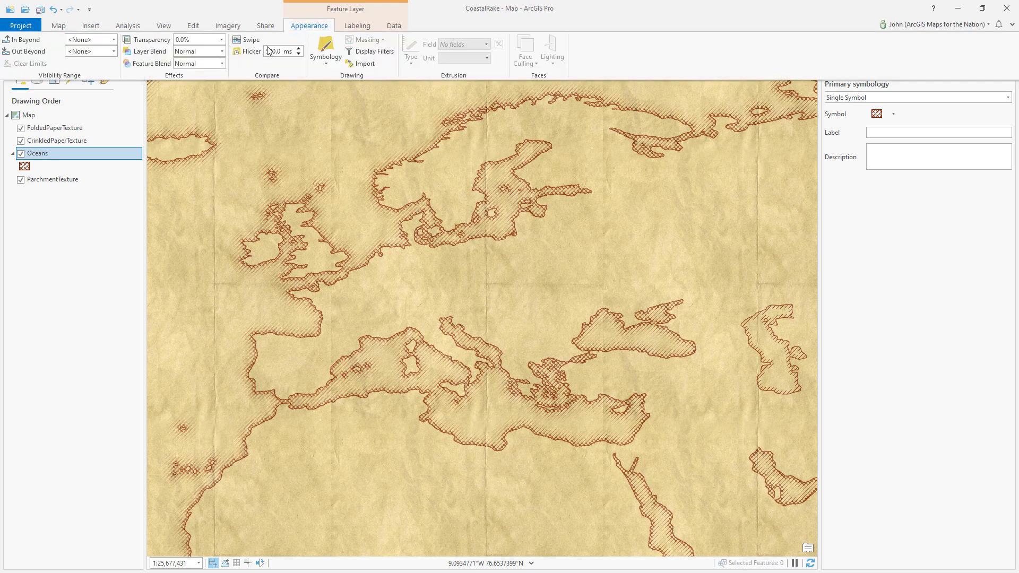
left_click(223, 51)
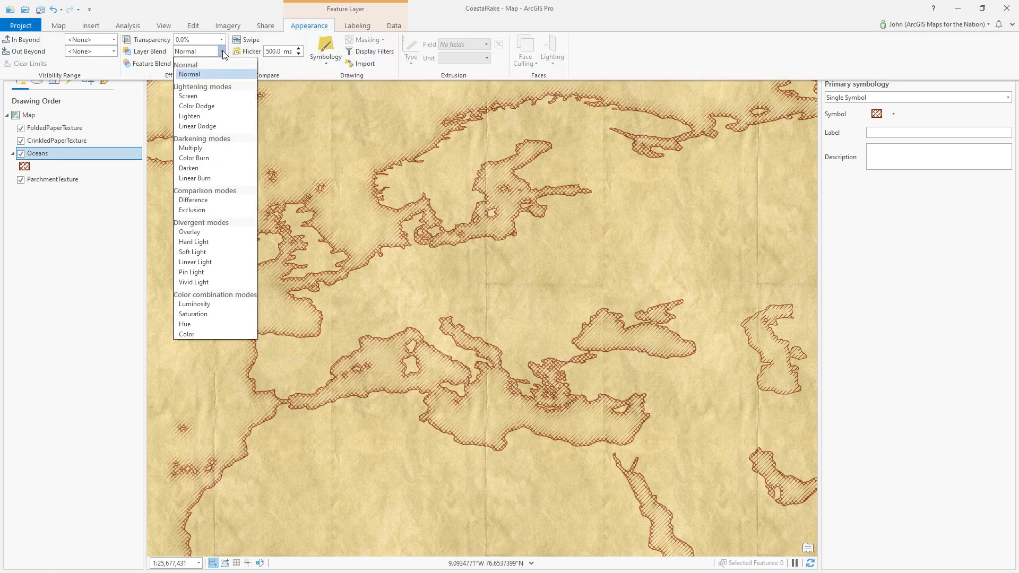
left_click(191, 232)
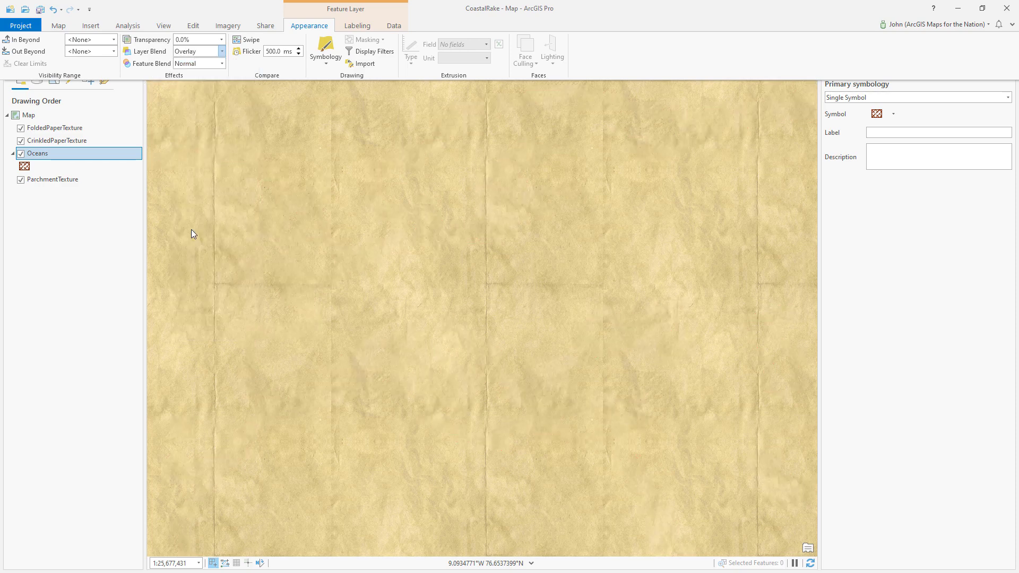
left_click(109, 256)
Set the layer blend of the Oceans layer to Multiply.
left_click(305, 30)
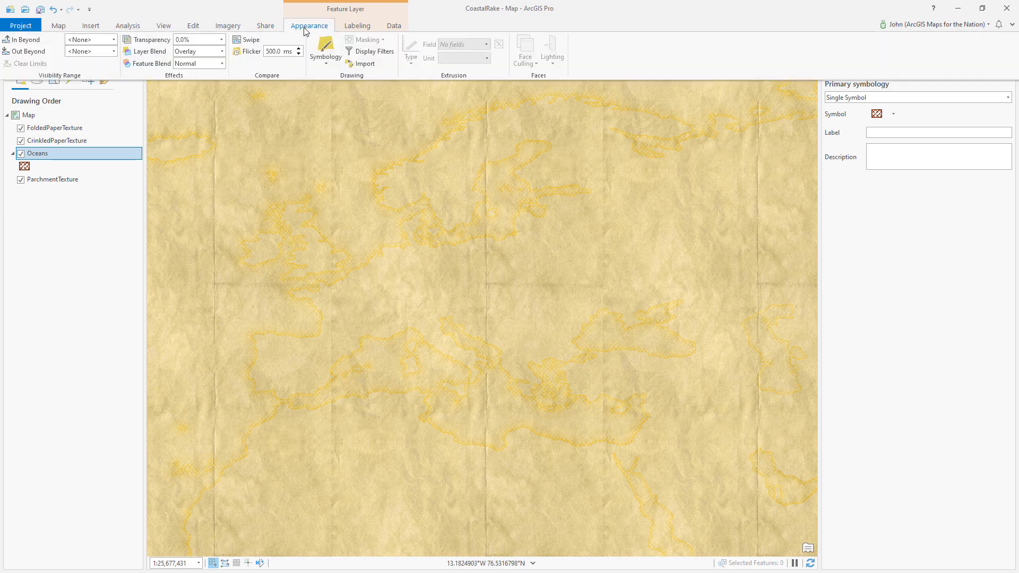
left_click(221, 52)
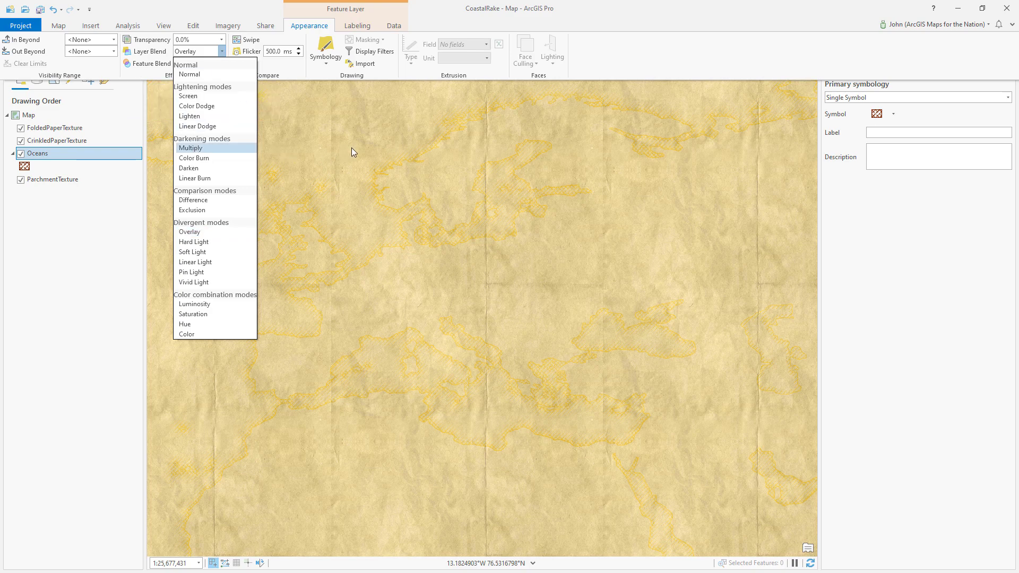
left_click(197, 151)
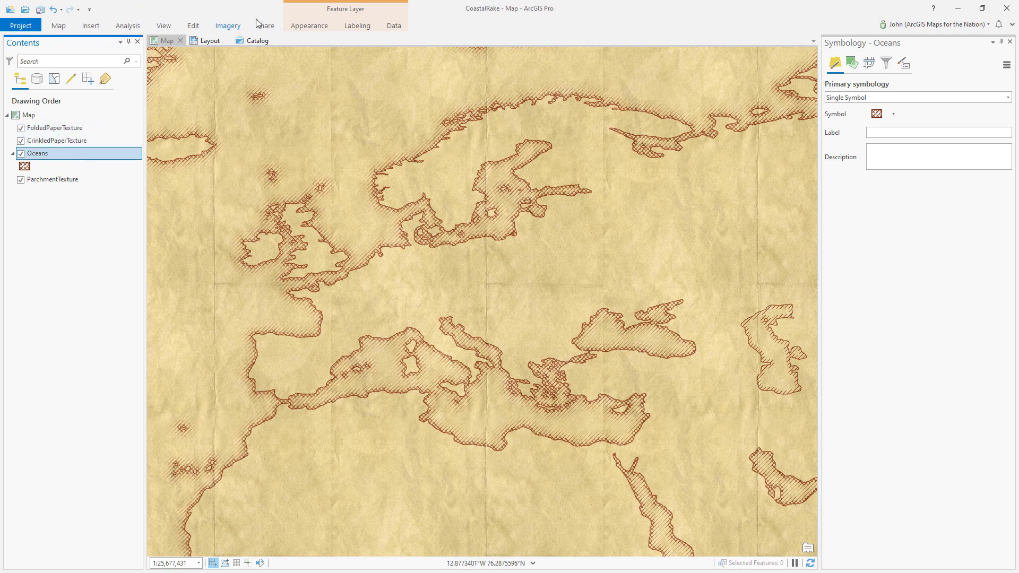
Set the transparency of the Oceans layer to about 48%.
left_click(309, 27)
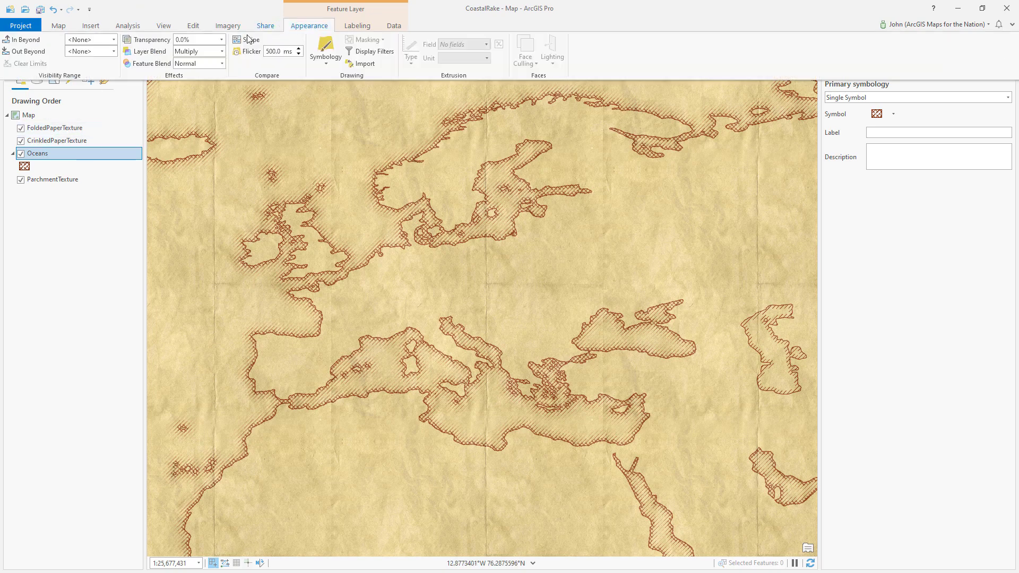
left_click(222, 42)
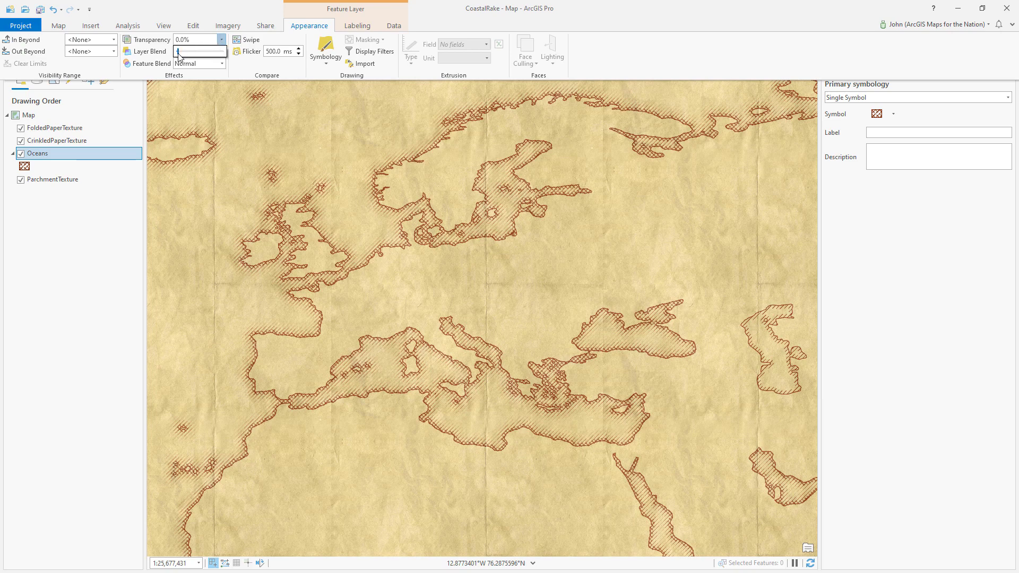
left_click_drag(185, 53, 204, 57)
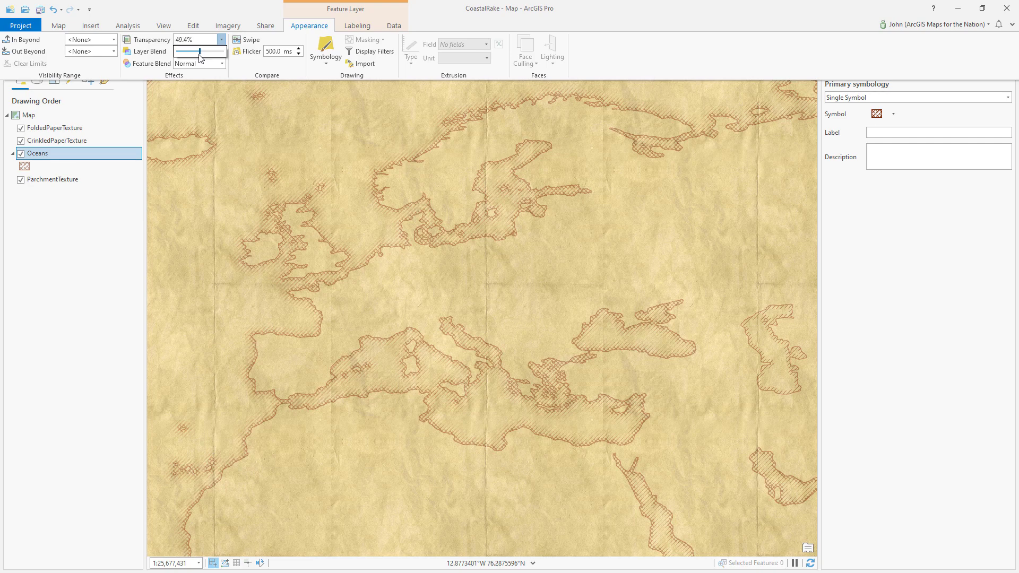
left_click(45, 271)
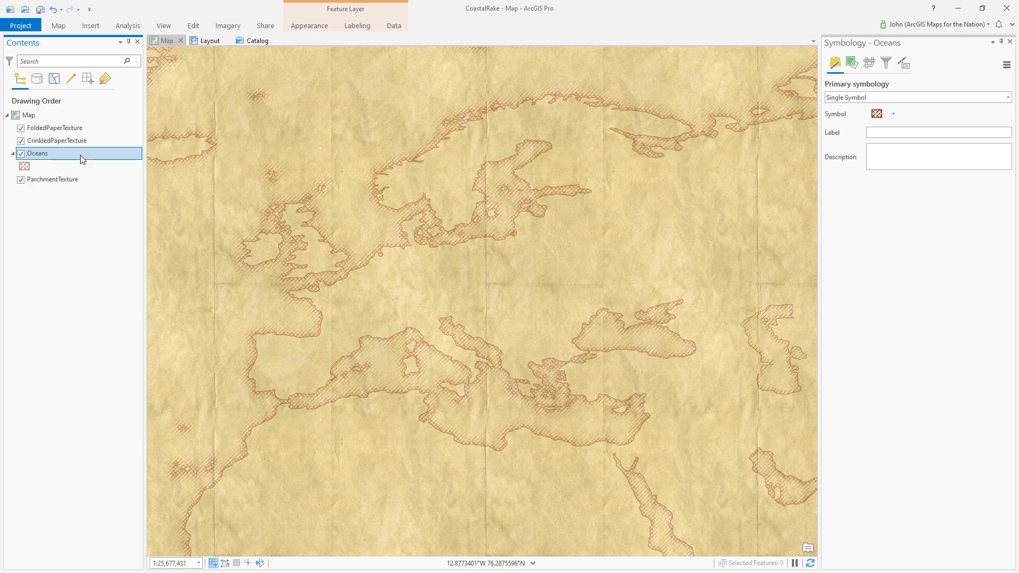
Duplicate the Oceans layer in the map and set the upper copy's layer blend to Overlay.
key("ctrl+v")
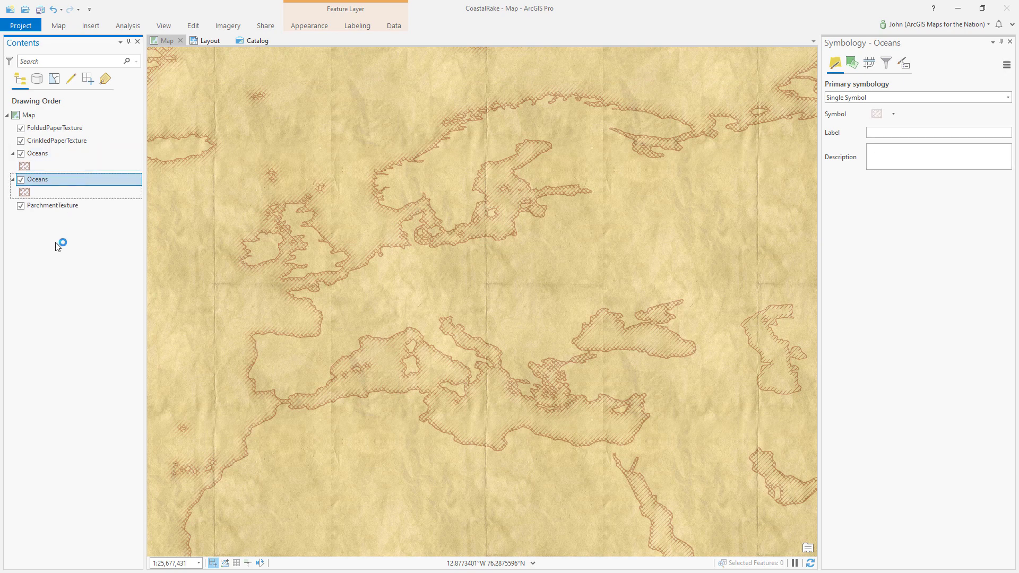
left_click(71, 154)
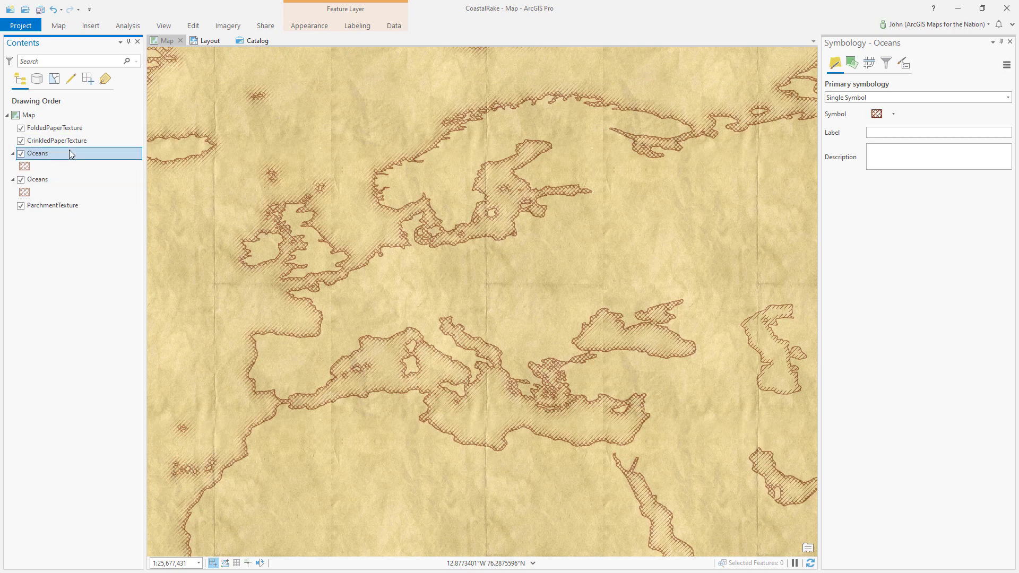
left_click(305, 27)
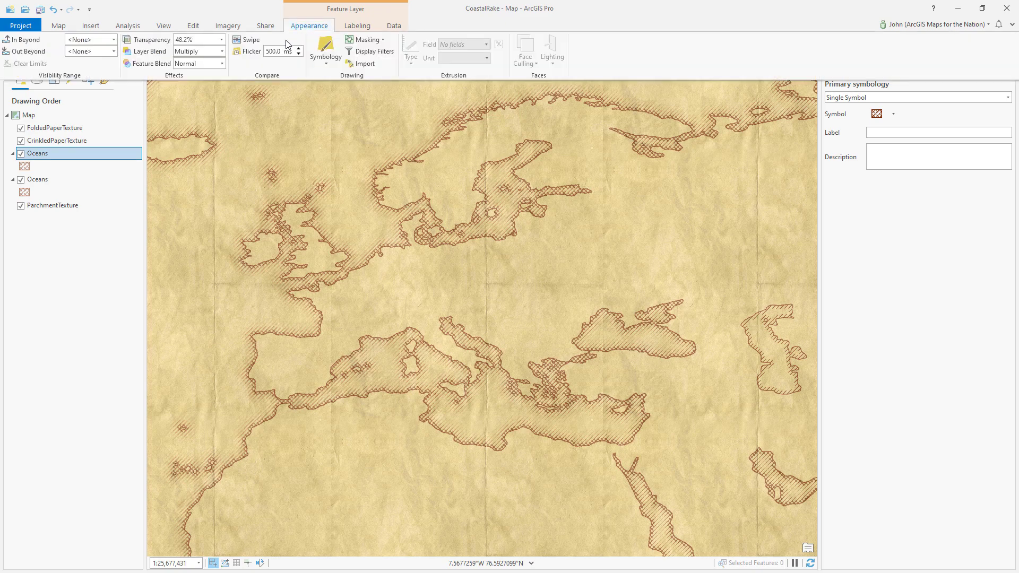
left_click(221, 51)
left_click(213, 232)
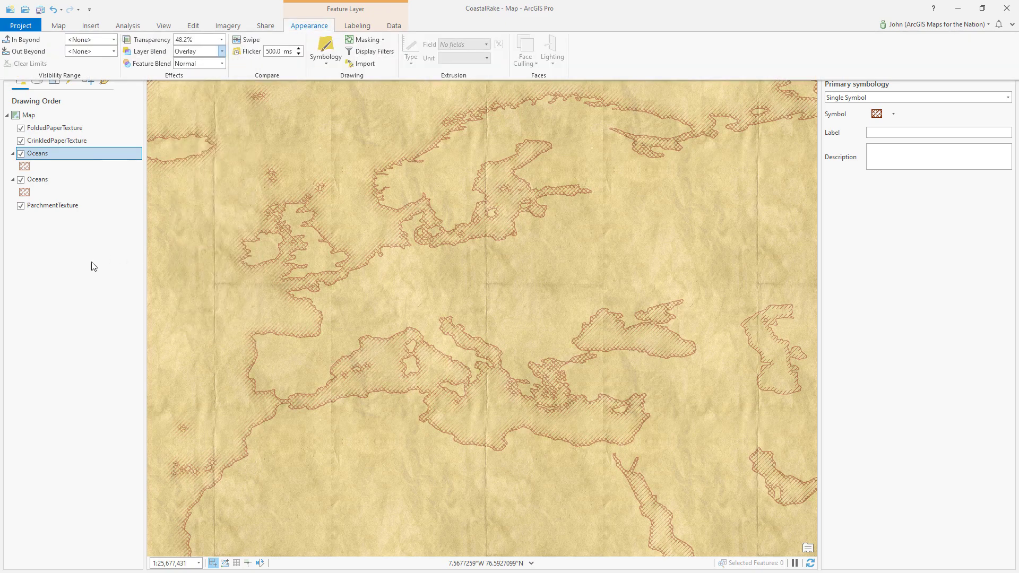
left_click(92, 269)
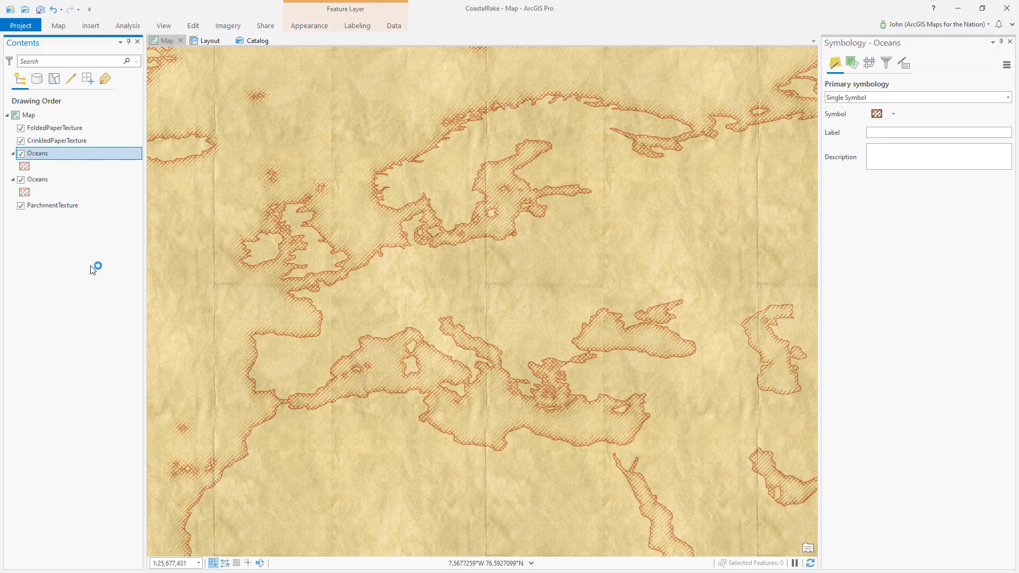
left_click(1009, 42)
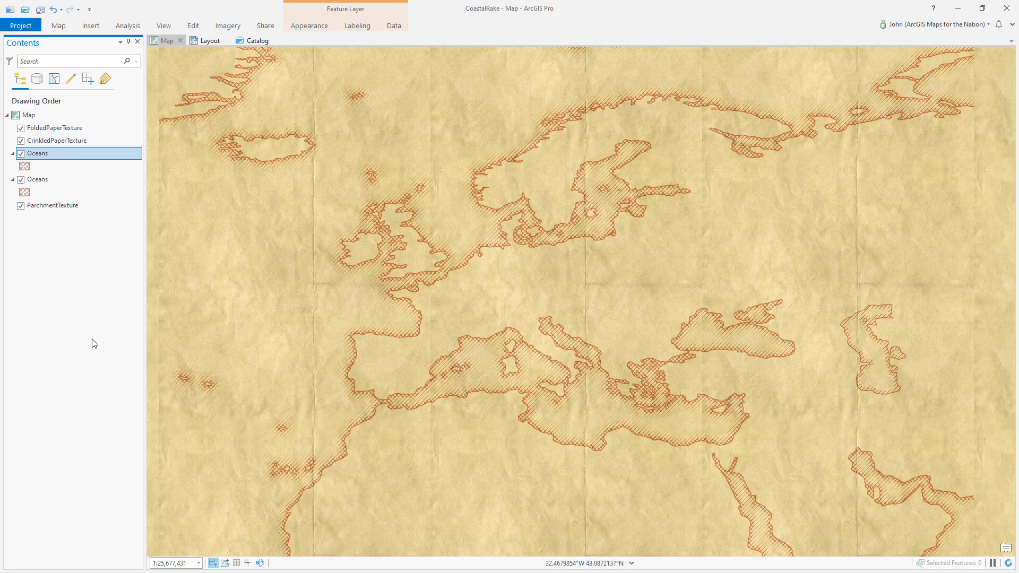